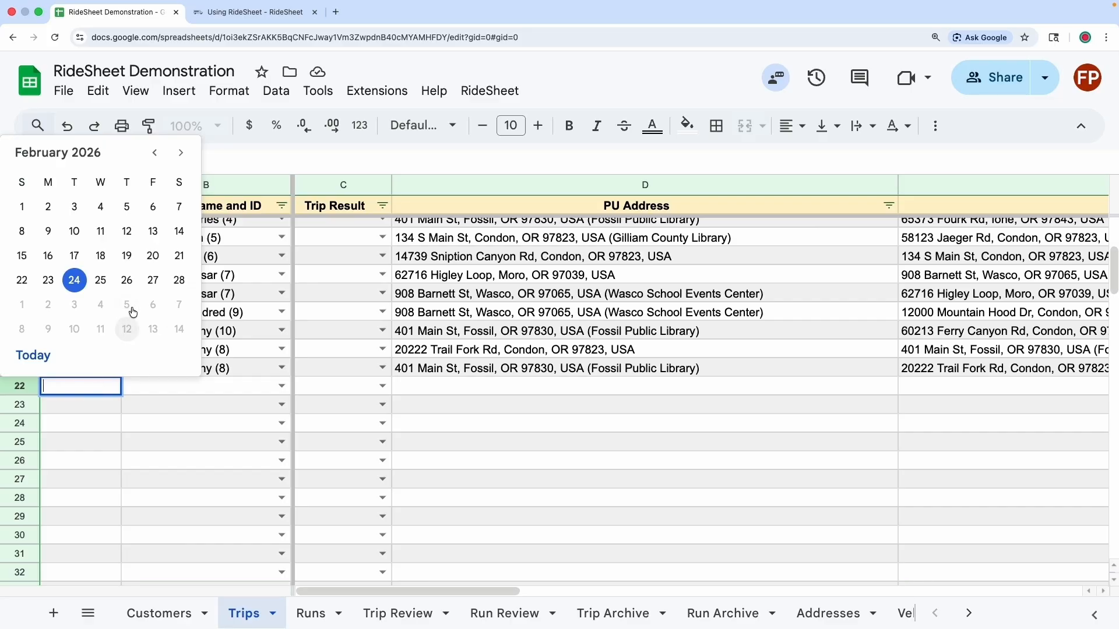
- Start a new trip in row 22 dated 3/2/2026 for the same customer as in row 15
left_click(49, 305)
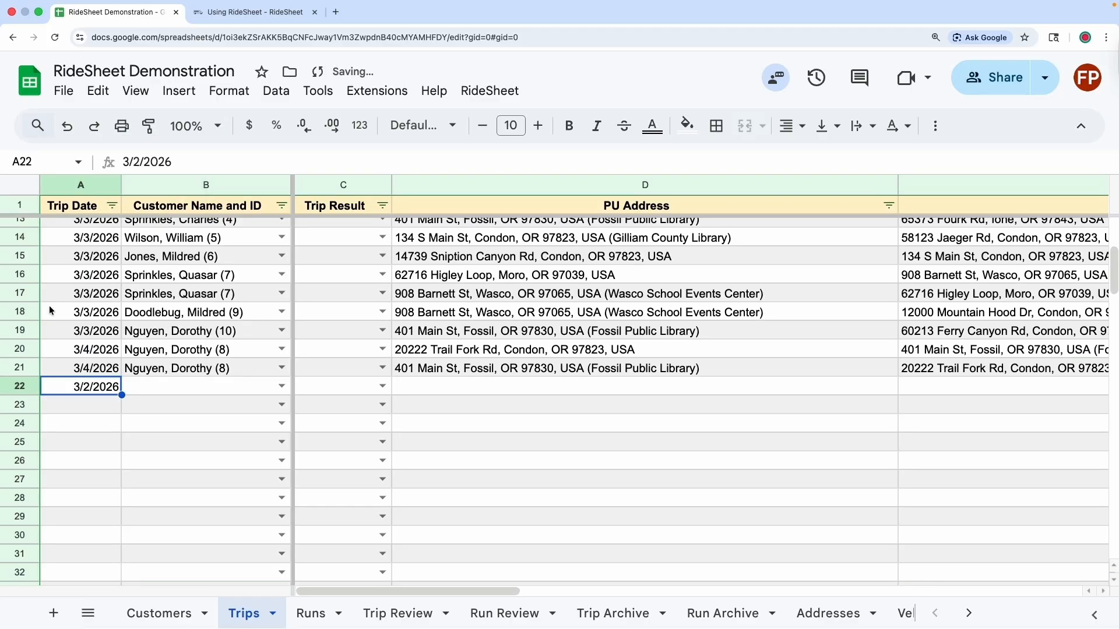
left_click(162, 385)
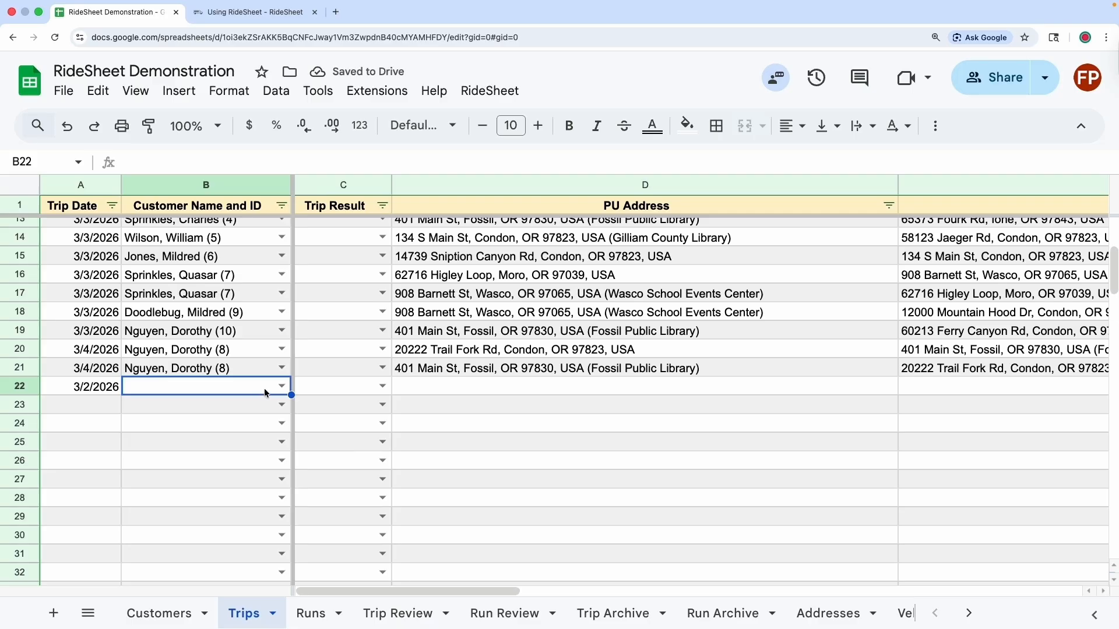
type("mil")
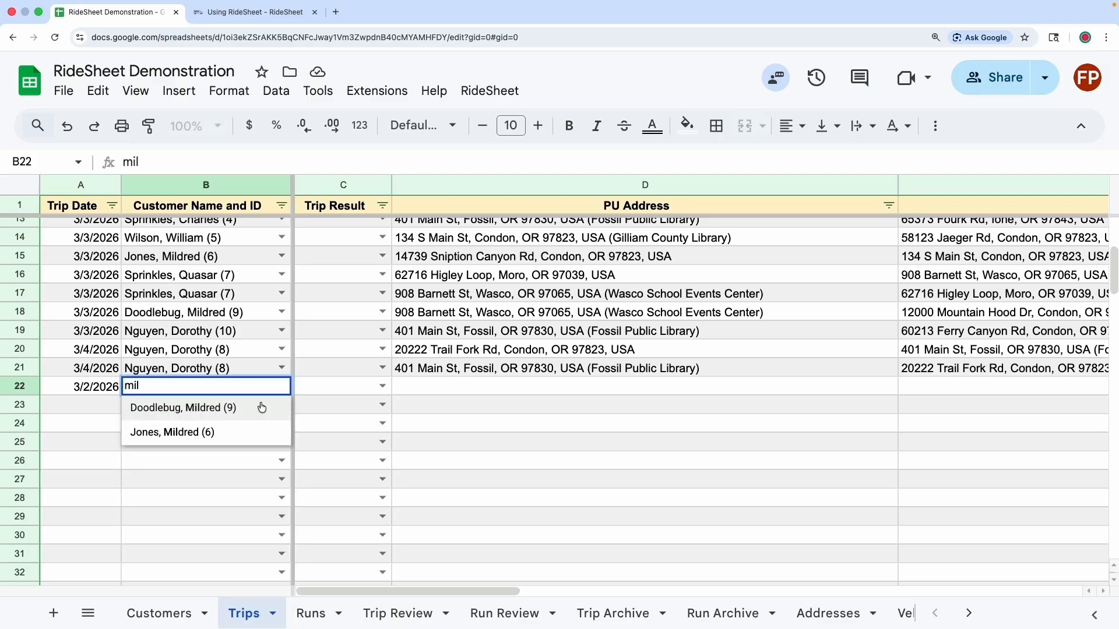
left_click(194, 444)
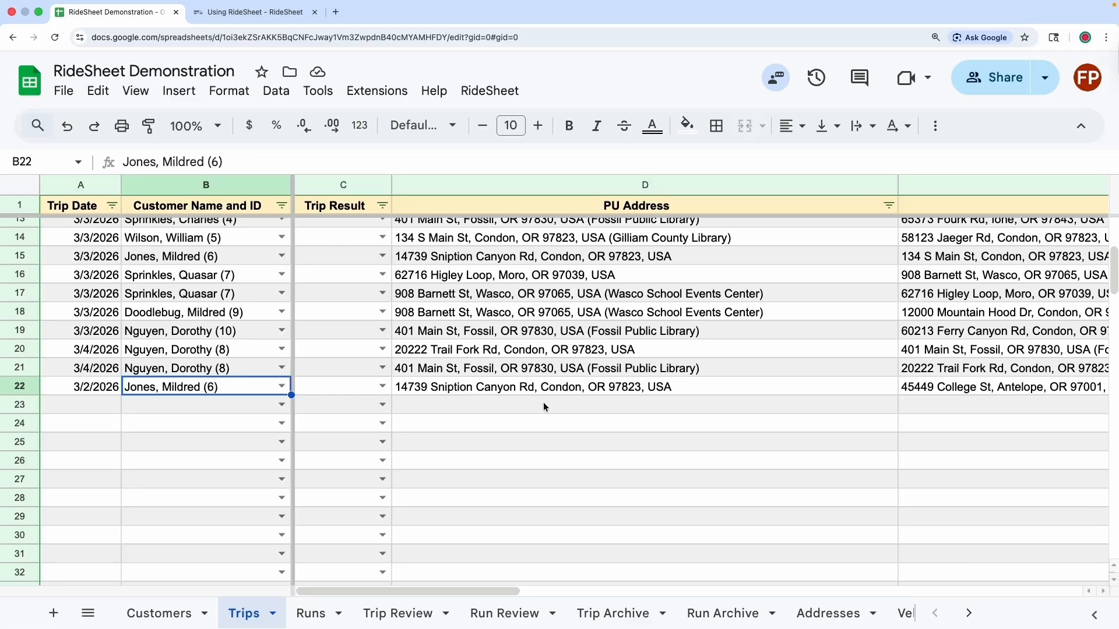
- Compare the new trip's pickup and drop-off addresses with that customer's default addresses on the Customers sheet
scroll(543, 402, "right", 3)
scroll(543, 402, "up", 1)
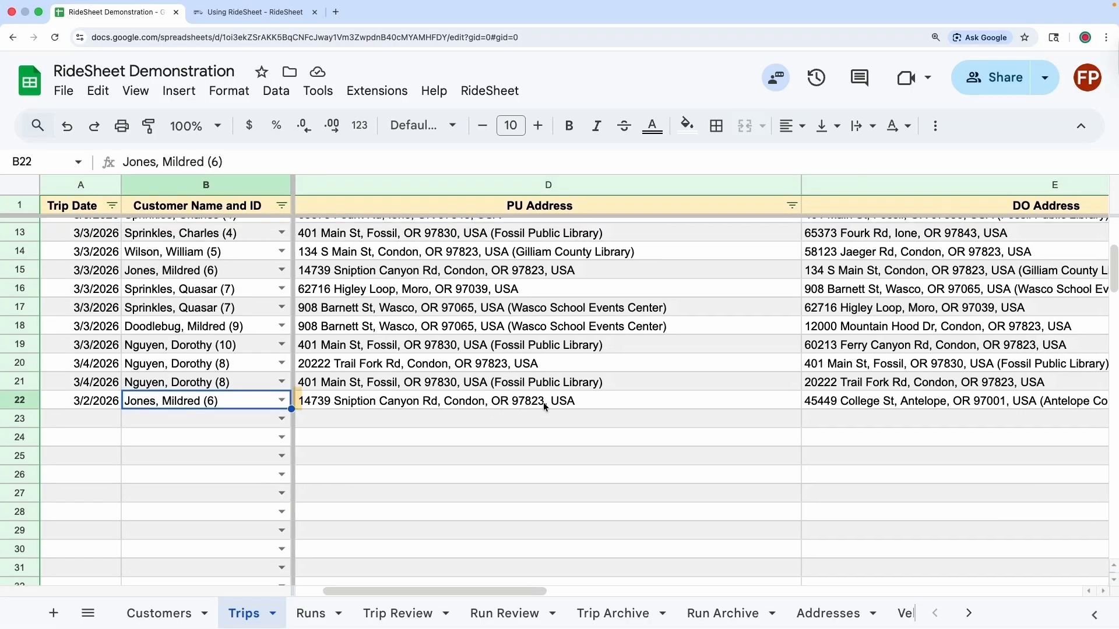
left_click(440, 402)
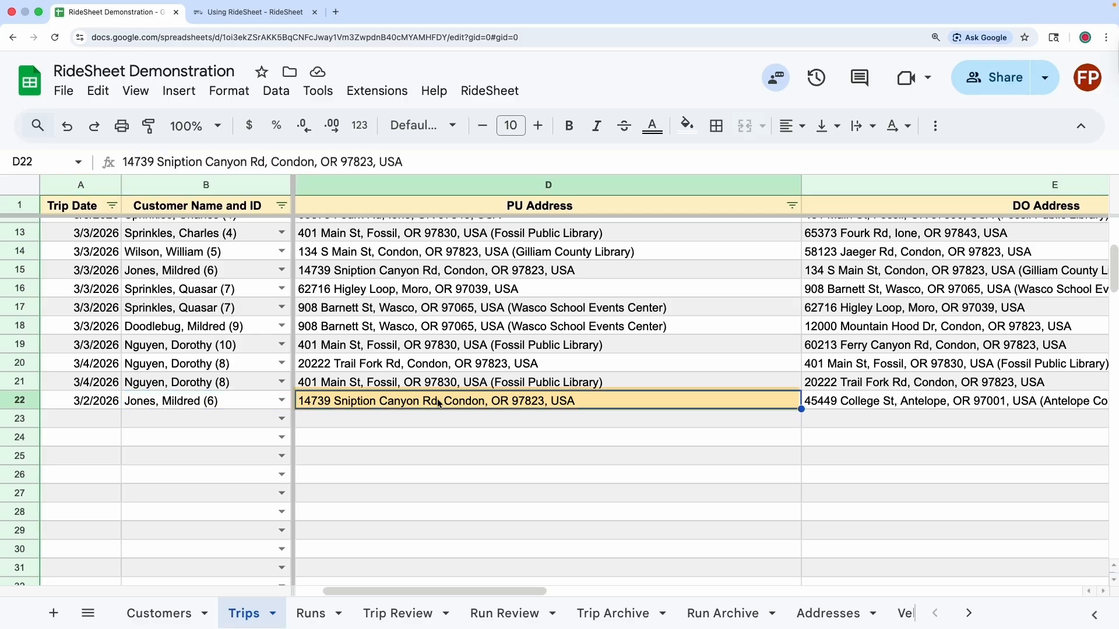
left_click(892, 403)
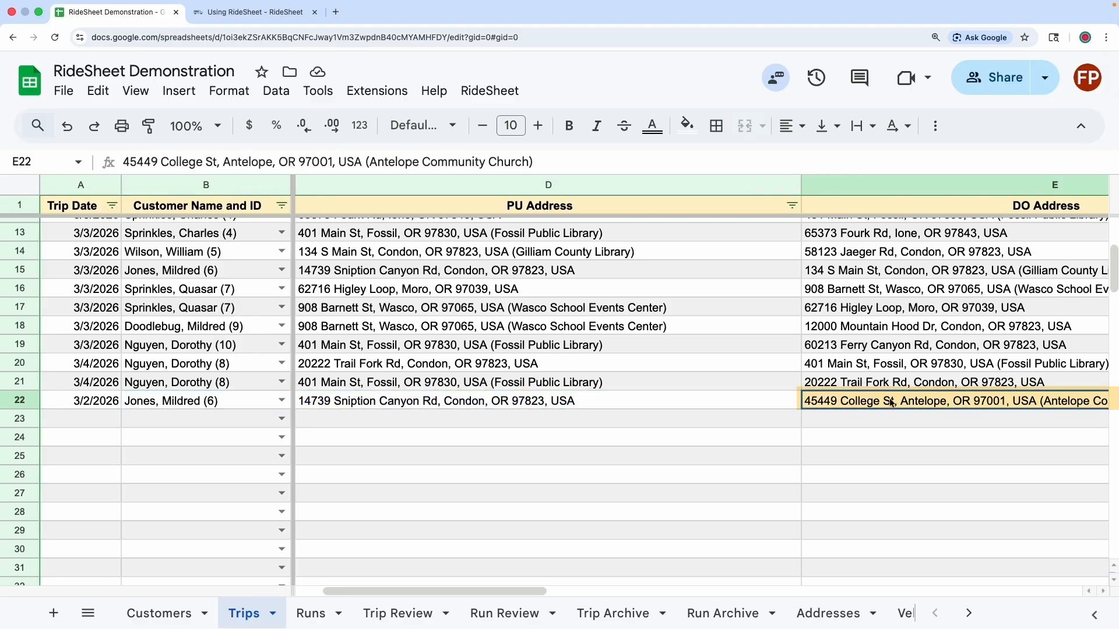
left_click(165, 614)
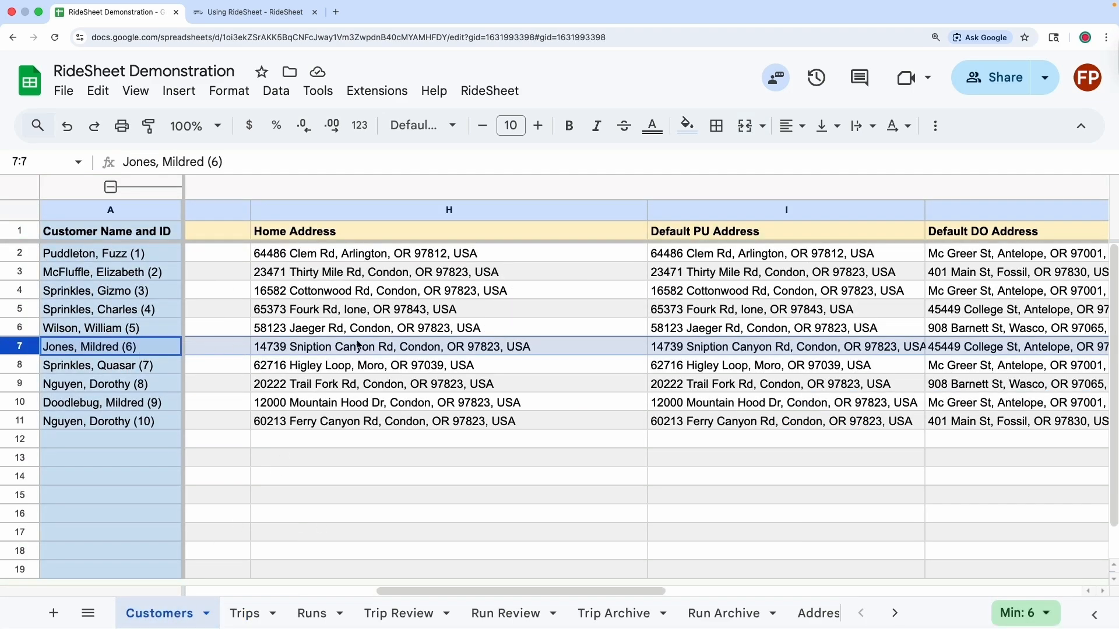
scroll(396, 348, "right", 10)
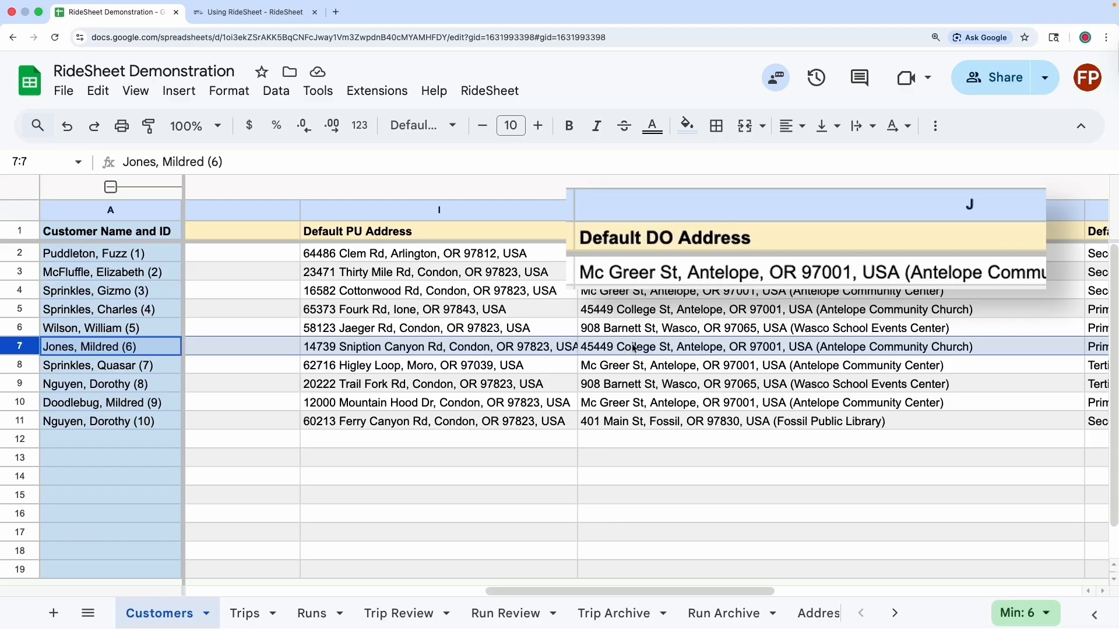
scroll(633, 348, "right", 3)
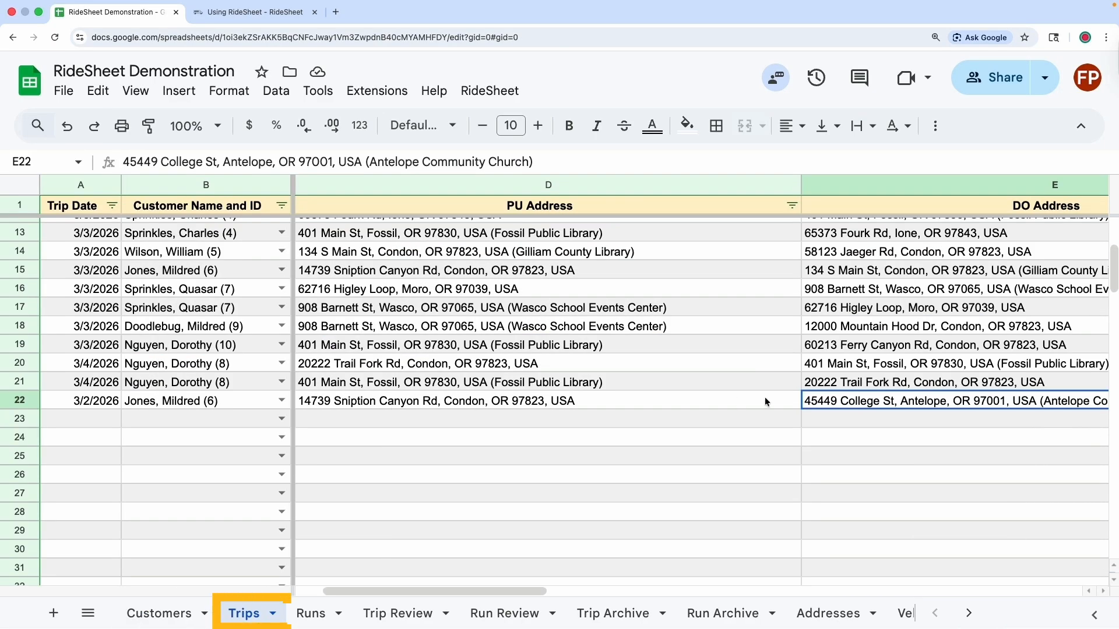
- Return to the Trips sheet and examine row 22's drop-off address, service, estimated hours, estimated miles and ID columns
left_click(437, 402)
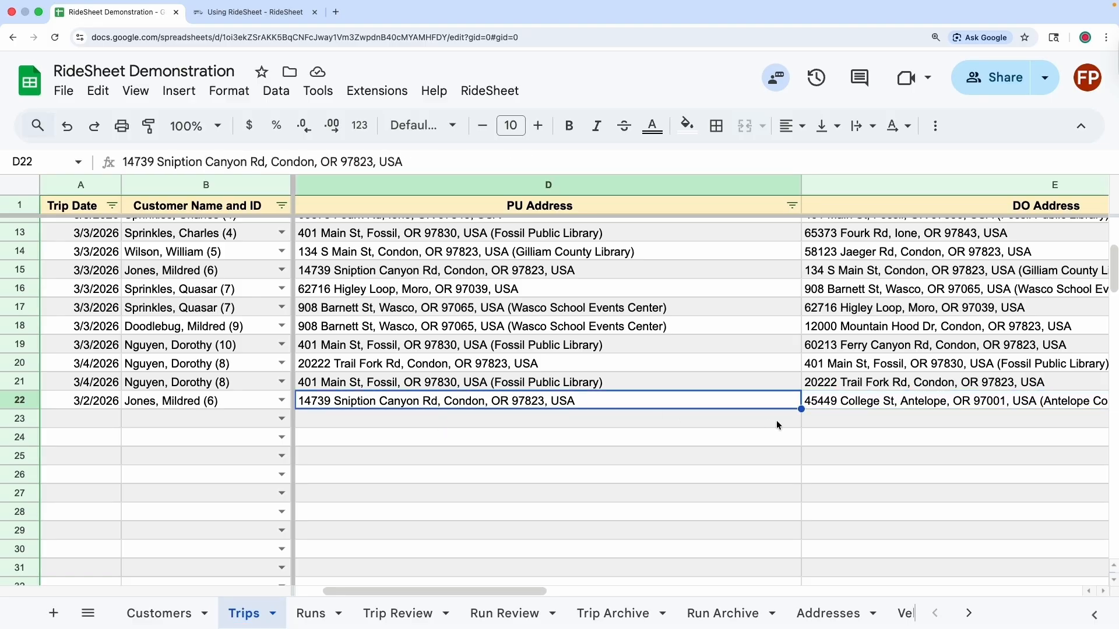
scroll(720, 432, "right", 4)
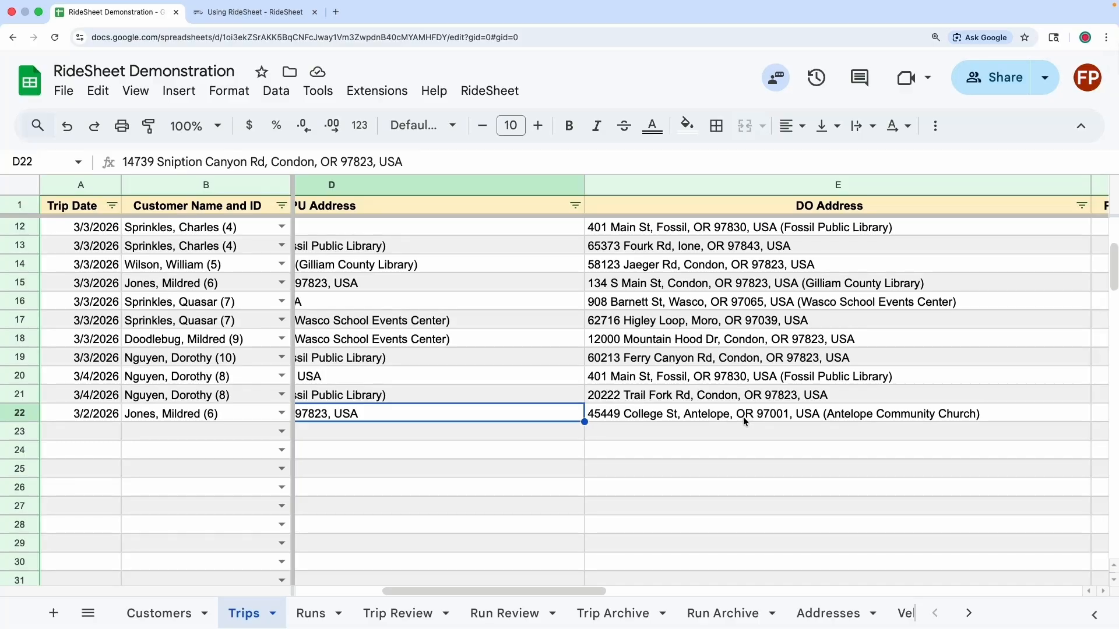
left_click(20, 414)
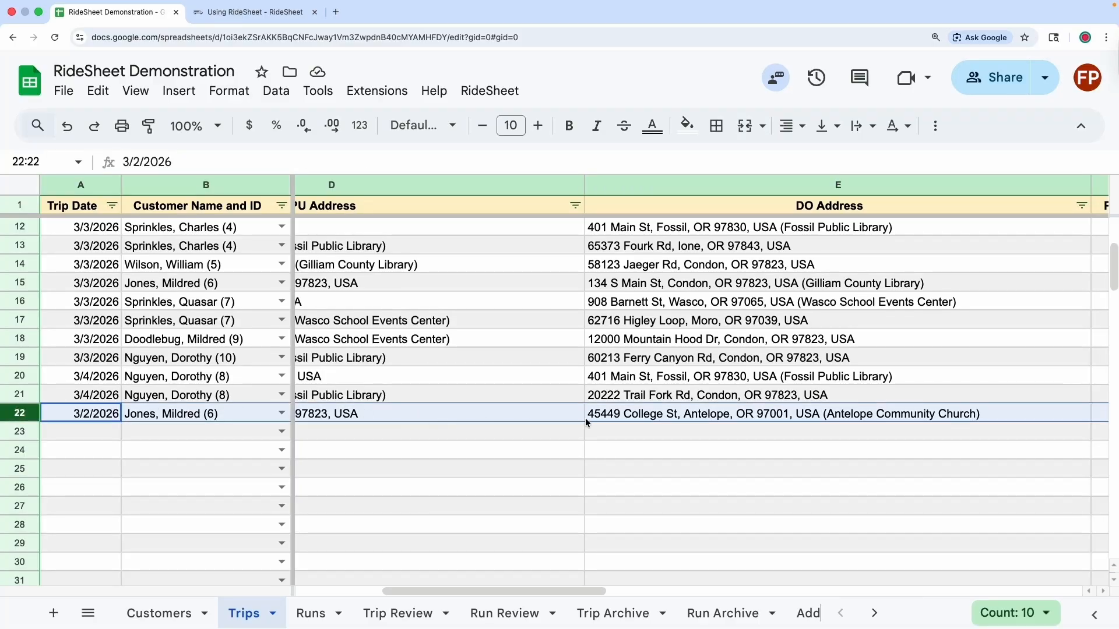
scroll(585, 418, "right", 15)
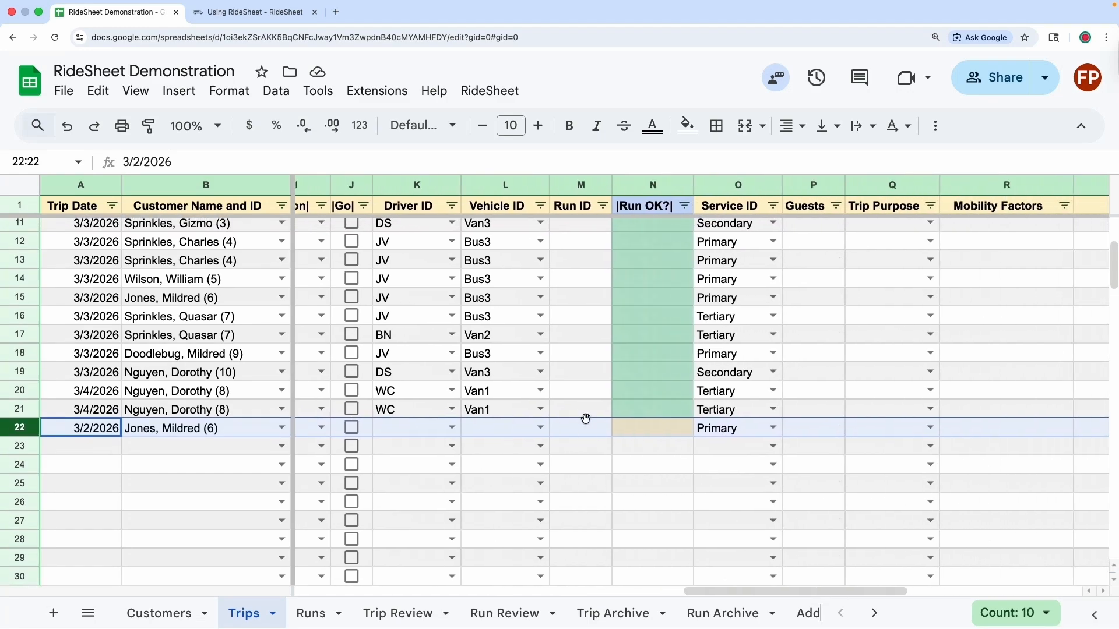
scroll(585, 418, "right", 15)
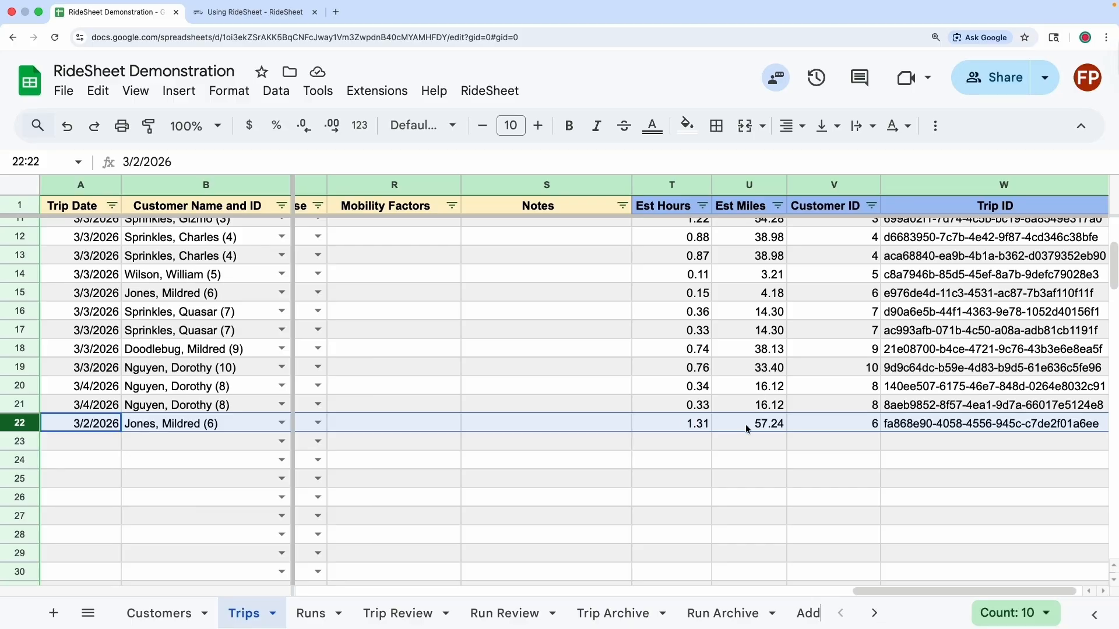
- Replace the drop-off address of the trip in row 22 with "Pioneer Clinic"
scroll(746, 424, "left", 10)
scroll(746, 425, "left", 10)
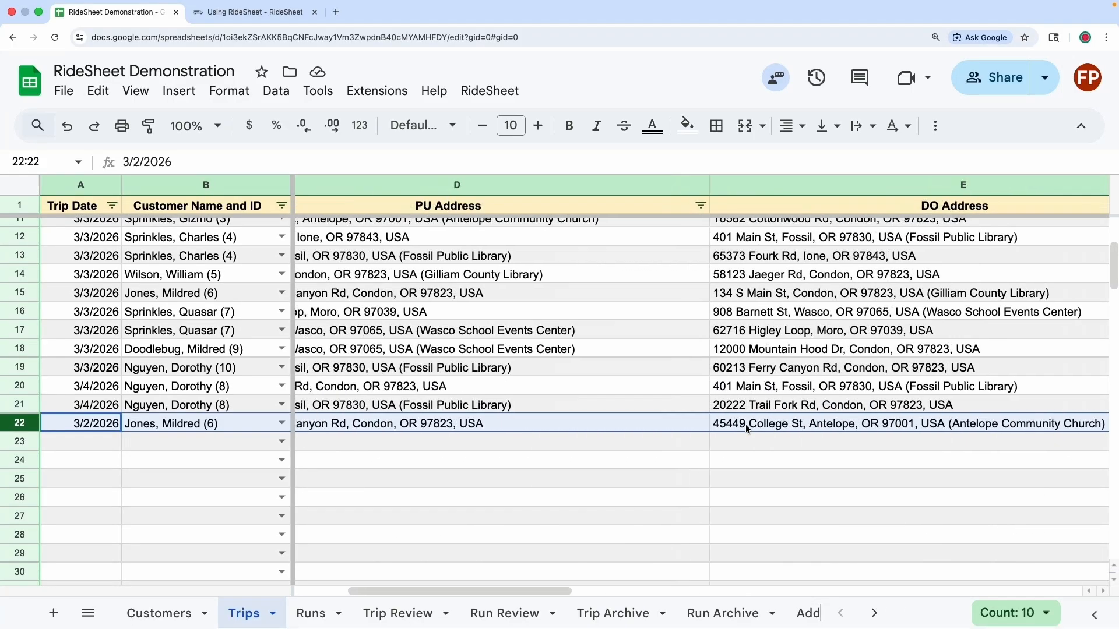
left_click(876, 423)
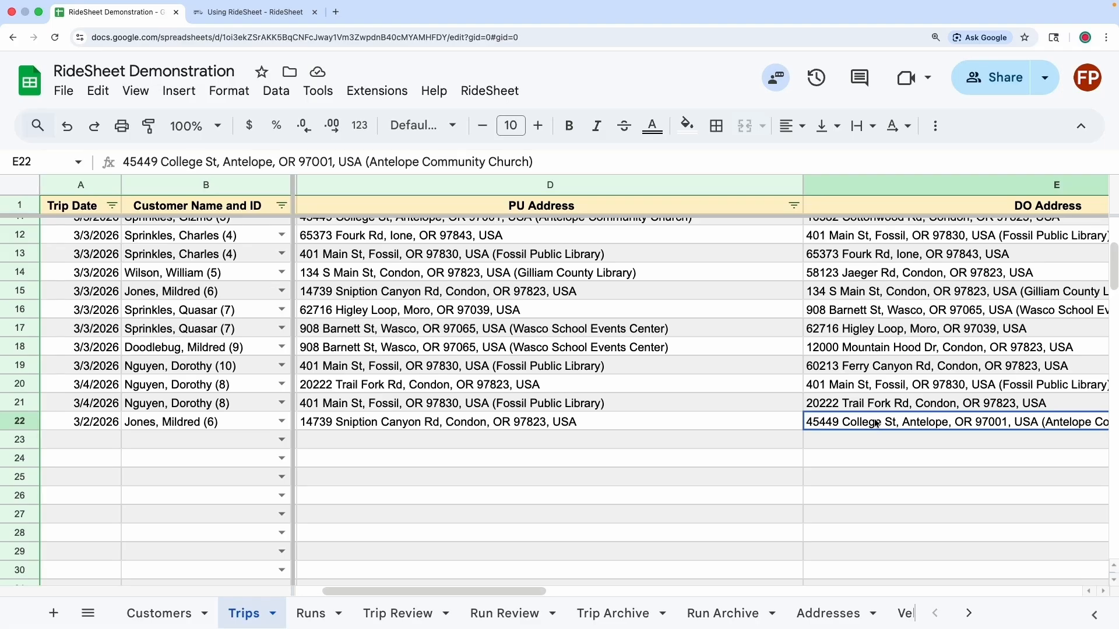
key("Delete")
scroll(712, 432, "right", 3)
type("Pioneer")
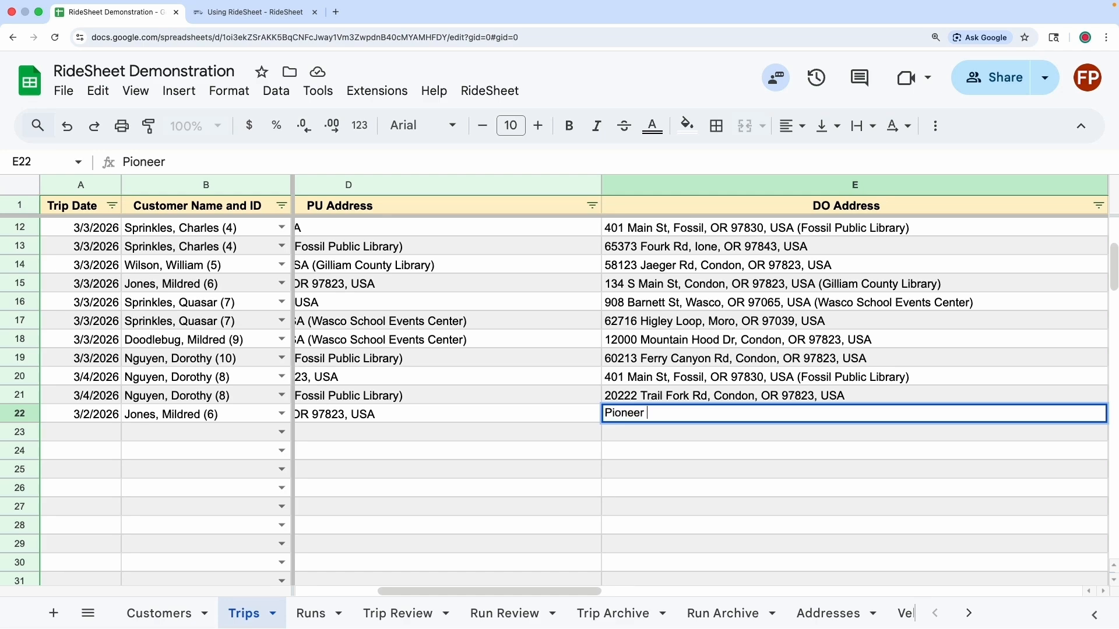
type(" Clini")
key("BackSpace")
key("BackSpace")
type("nic")
key("Return")
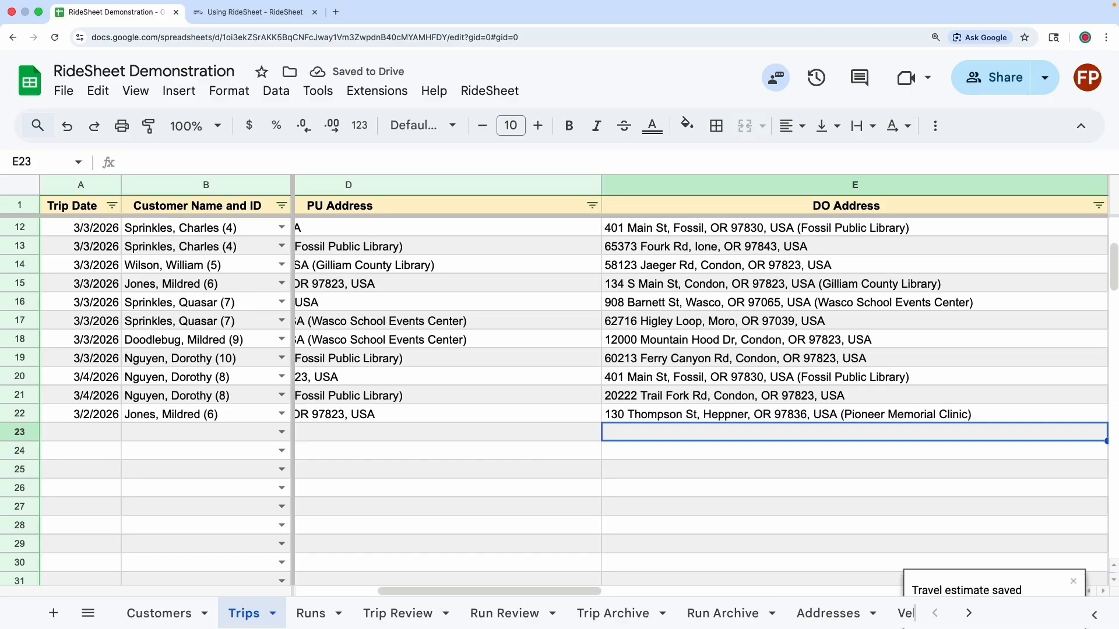
- Check the estimated hours and miles in row 22 for the changed drop-off address
left_click(755, 417)
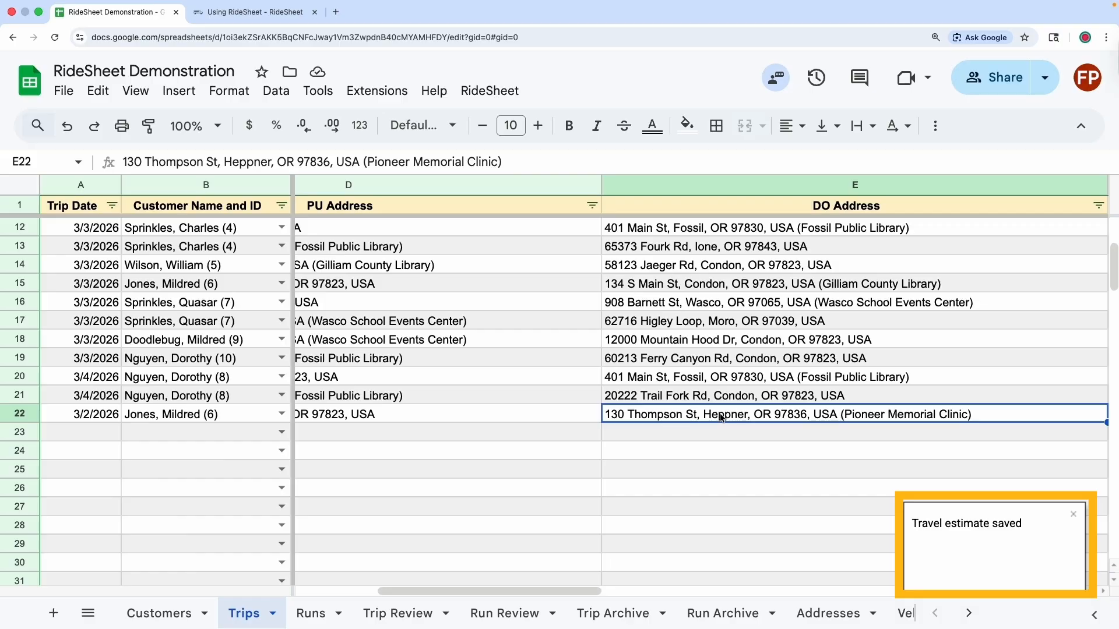
key("shift+space")
scroll(915, 414, "right", 15)
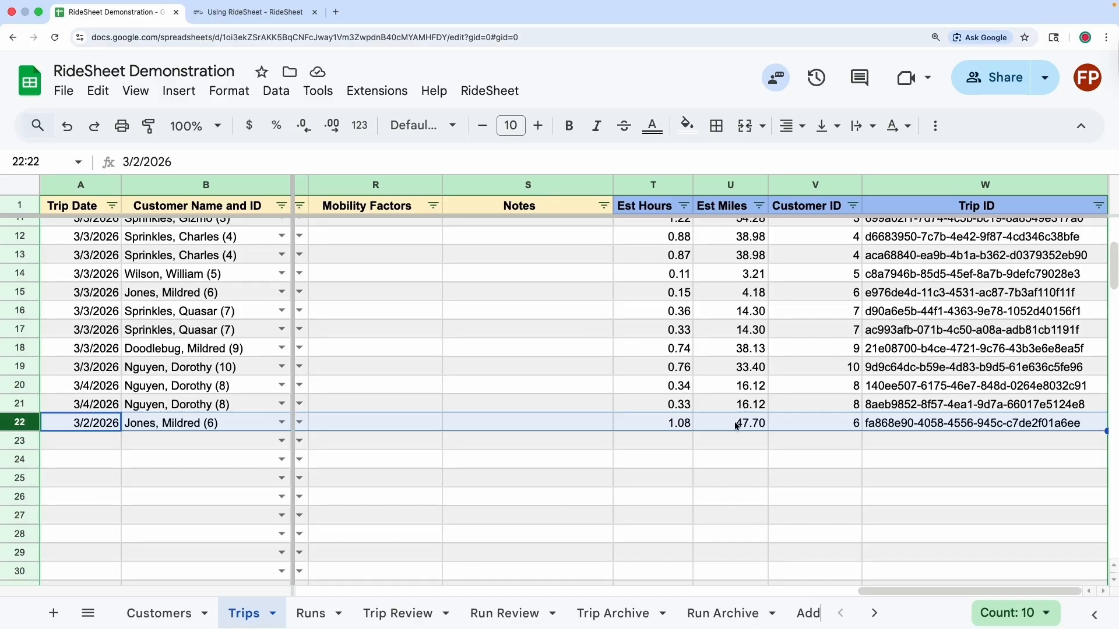
- Set the appointment time of the trip in row 22 to 10 am
scroll(927, 418, "left", 15)
scroll(928, 417, "right", 2)
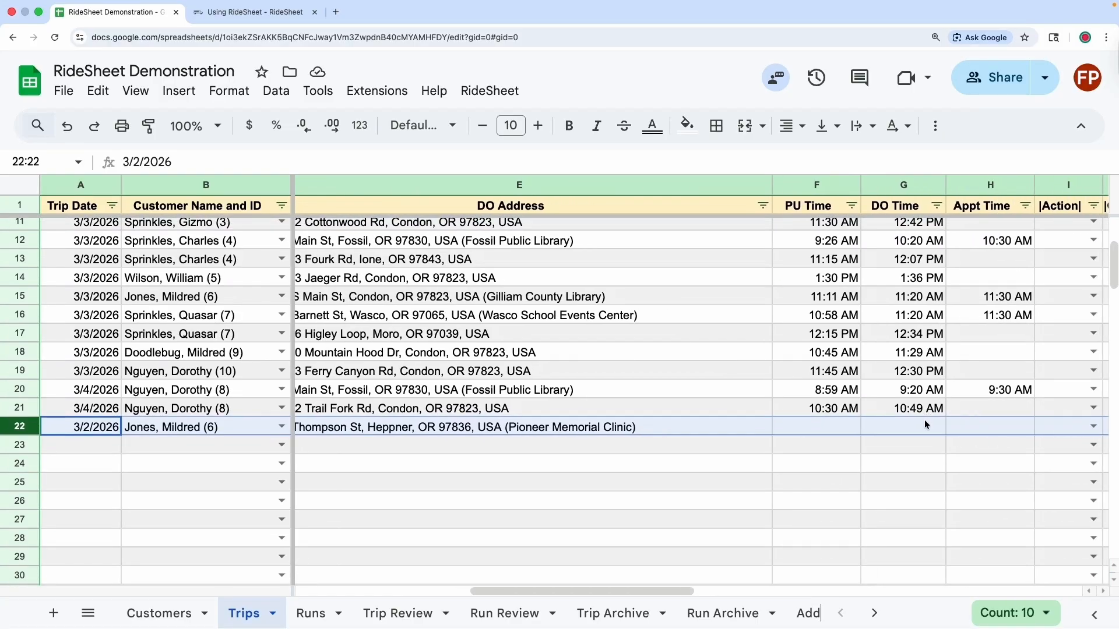
left_click(977, 426)
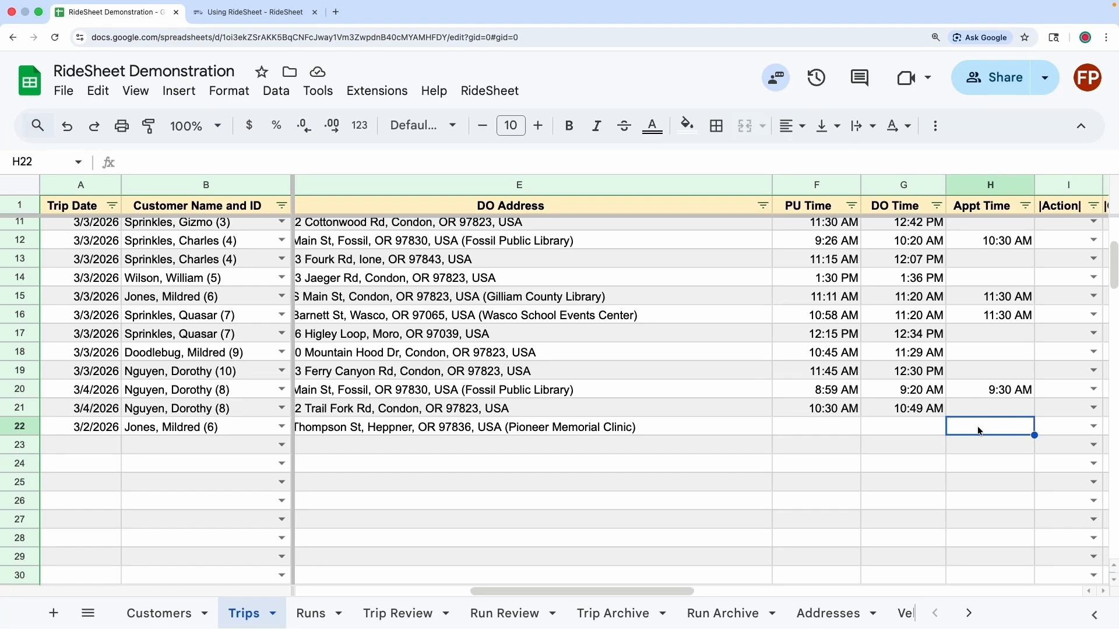
type("10 ")
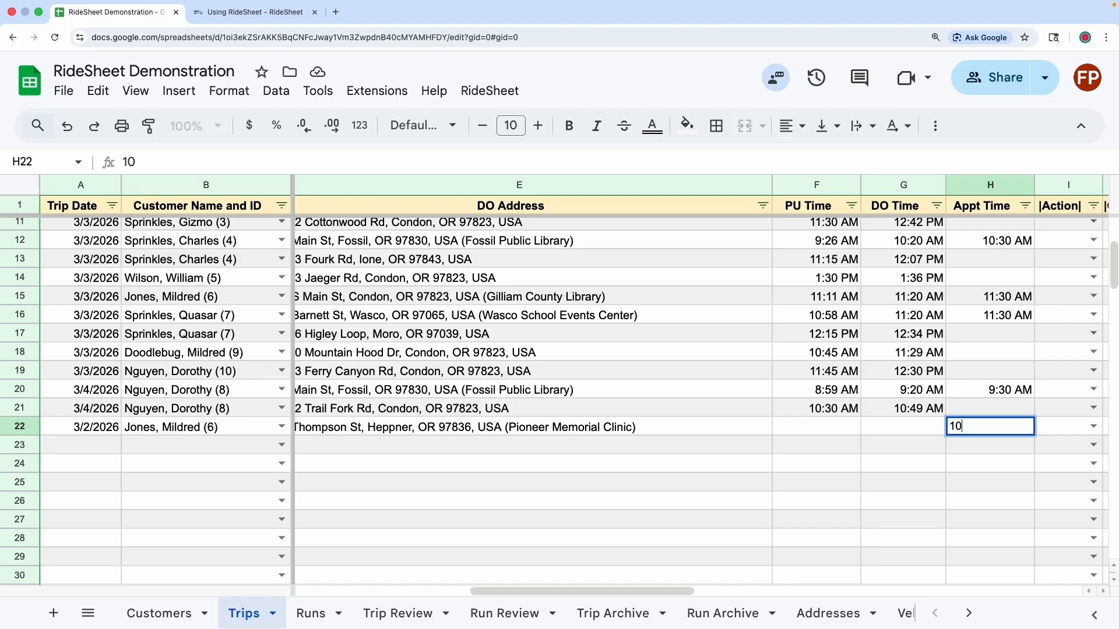
type("am")
key("Return")
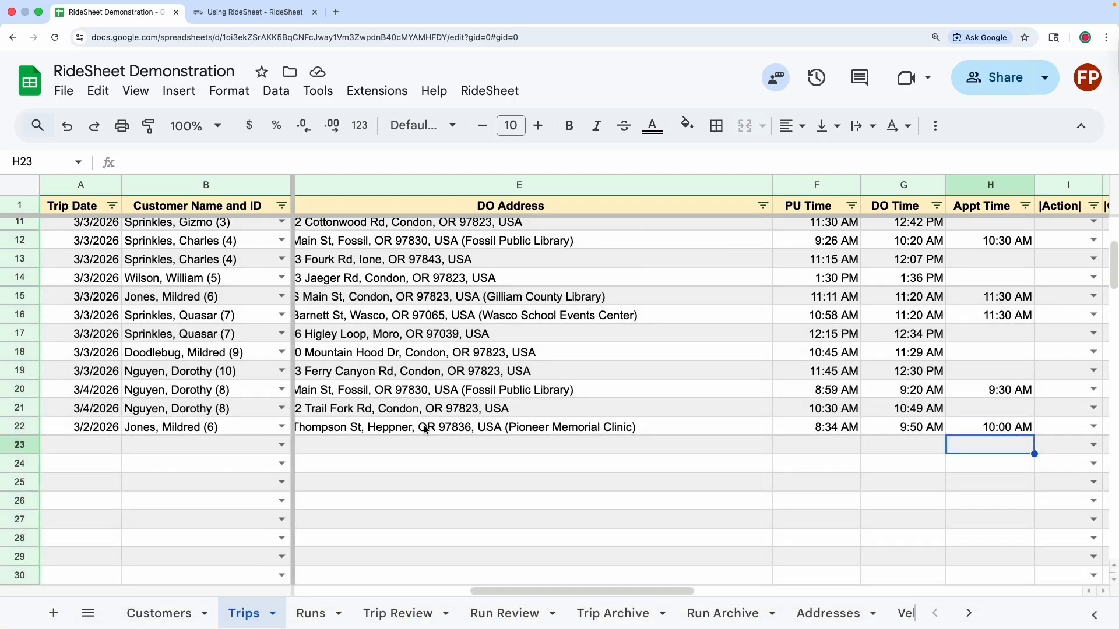
- Review row 22's trip details from the date and addresses through to the pickup, drop-off and appointment times
left_click(18, 427)
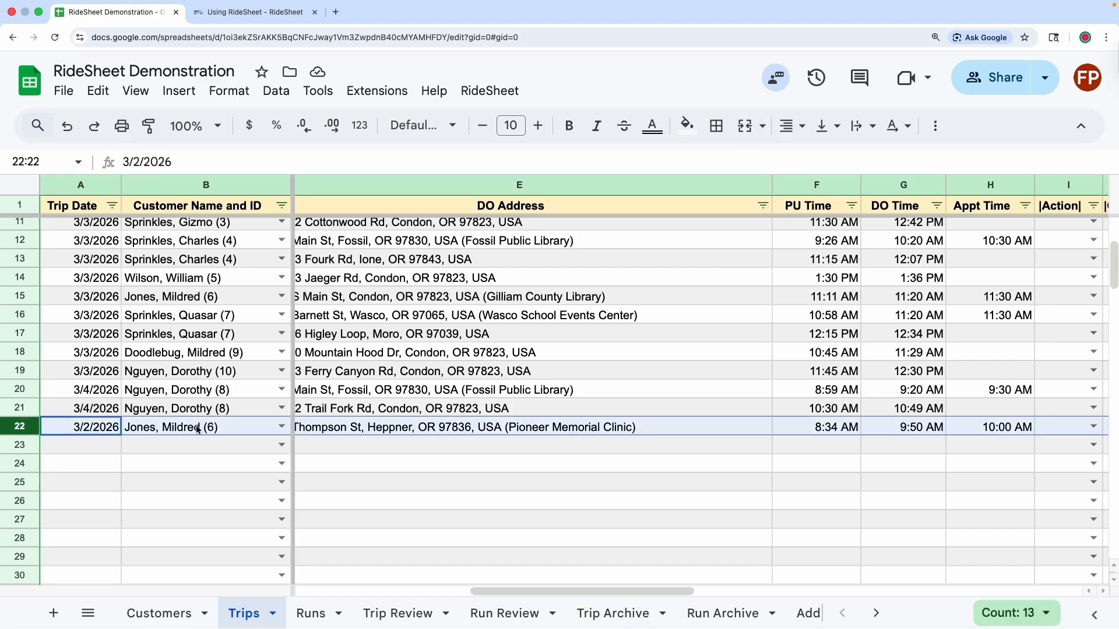
scroll(400, 430, "left", 10)
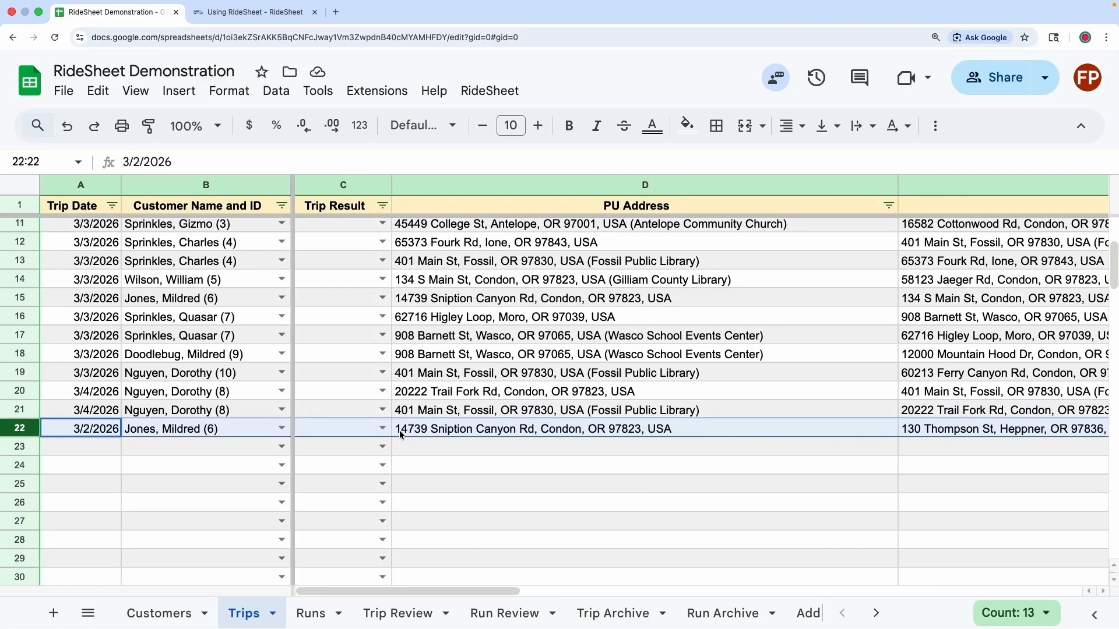
scroll(544, 432, "right", 10)
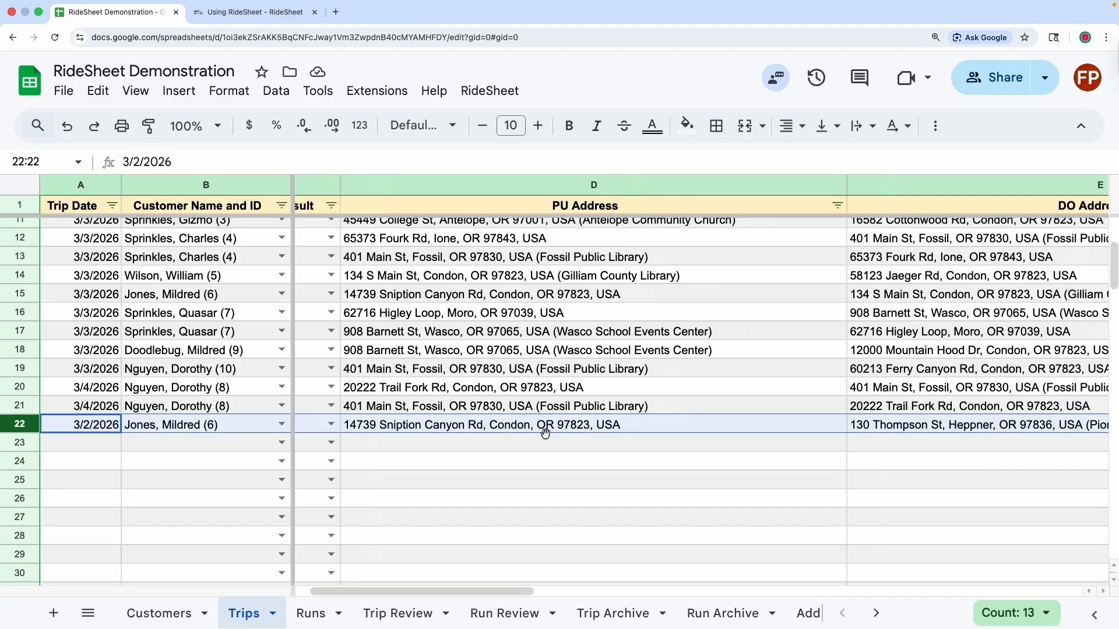
scroll(545, 434, "right", 5)
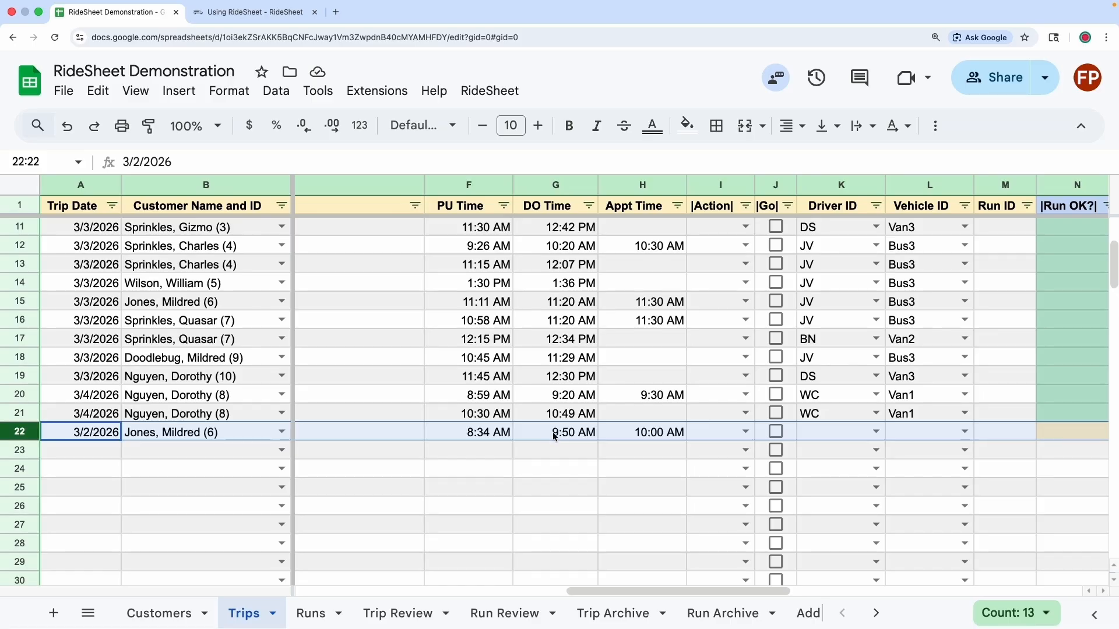
- Choose the Add stop action for the trip in row 22 and run it to create the follow-on trip leg
left_click(745, 433)
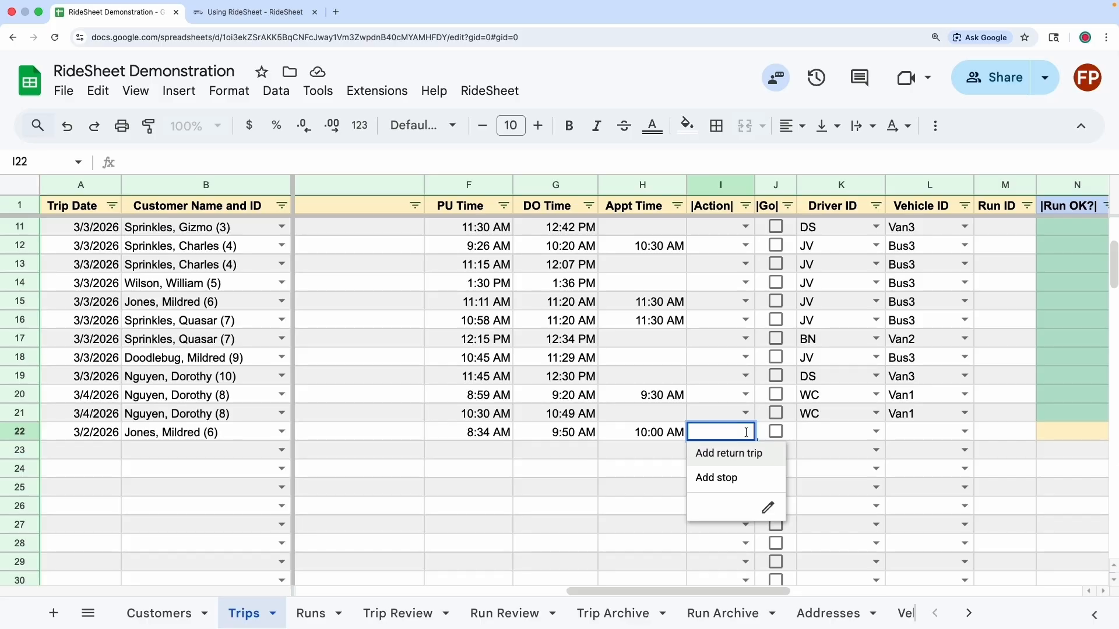
left_click(719, 184)
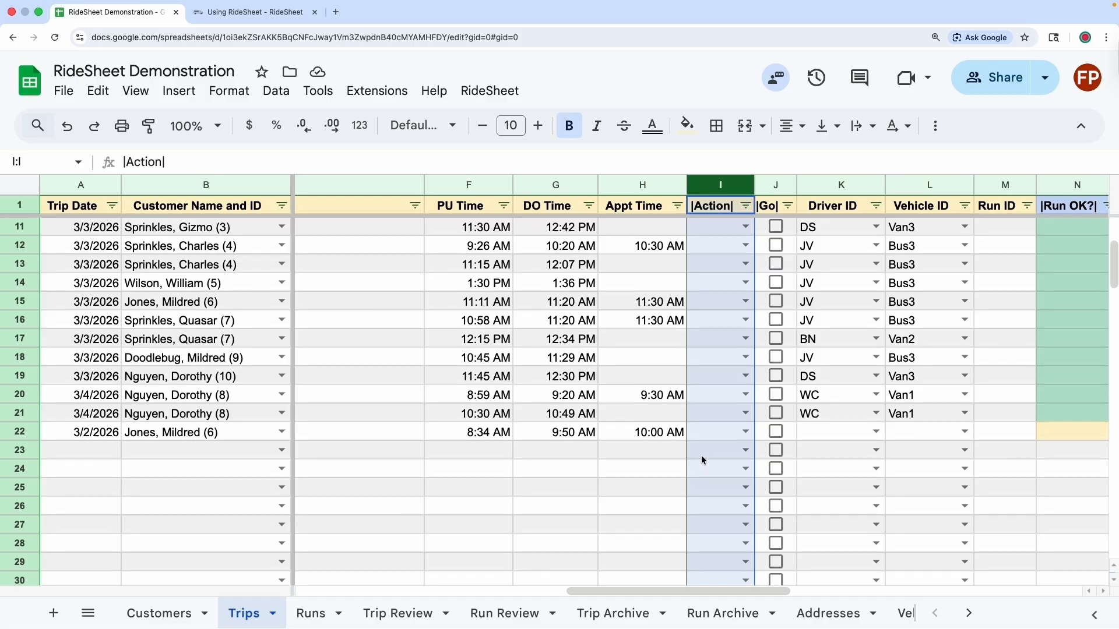
left_click(745, 433)
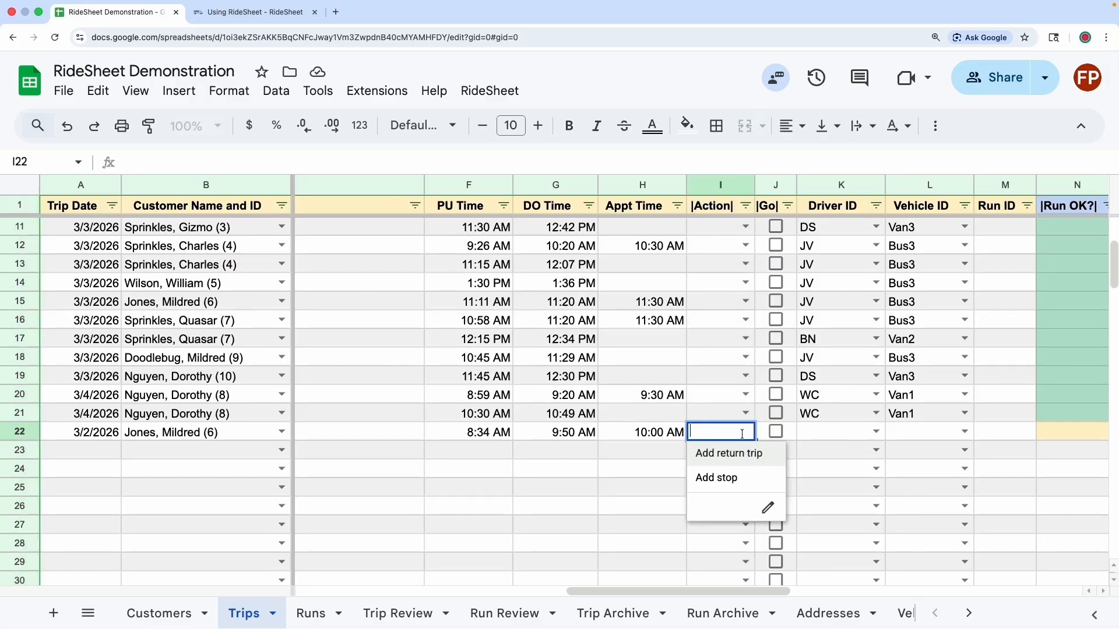
left_click(717, 478)
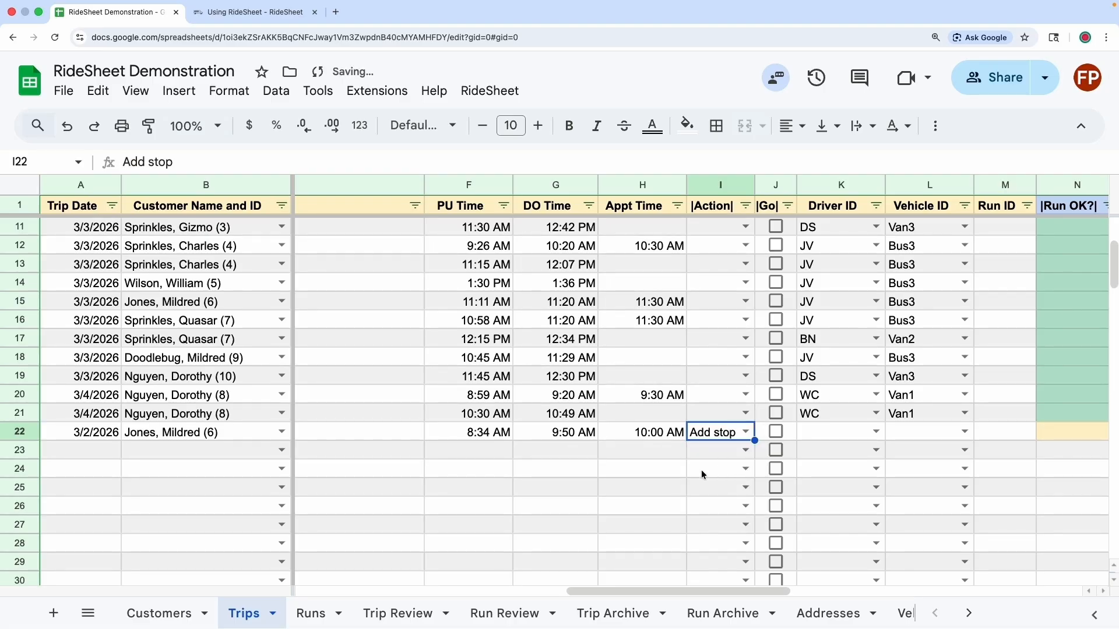
left_click(776, 433)
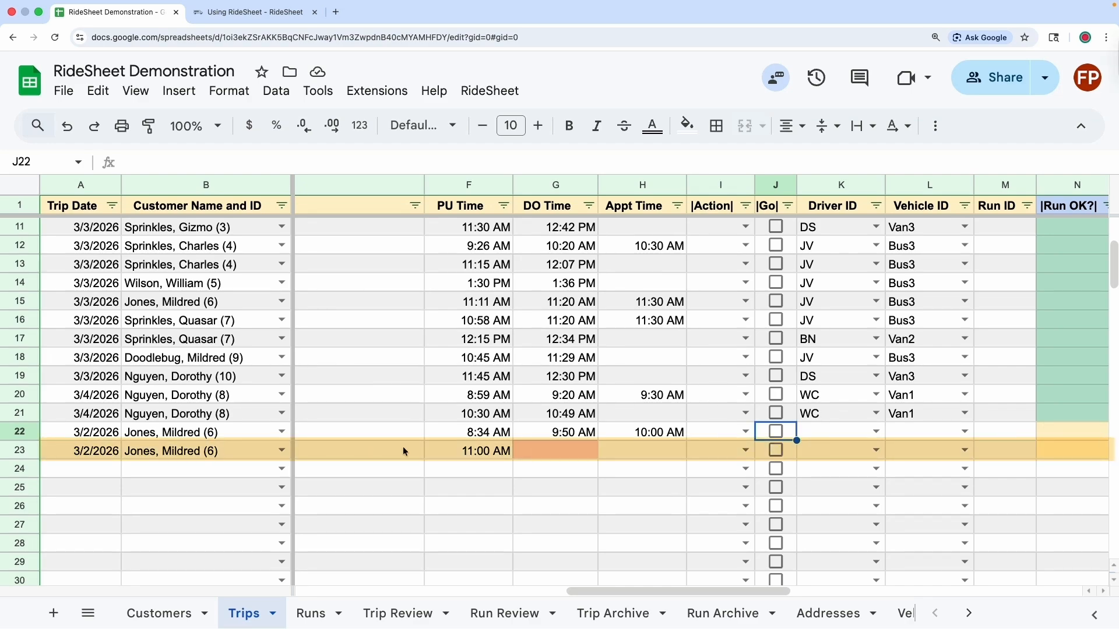
scroll(404, 450, "left", 5)
scroll(404, 452, "left", 5)
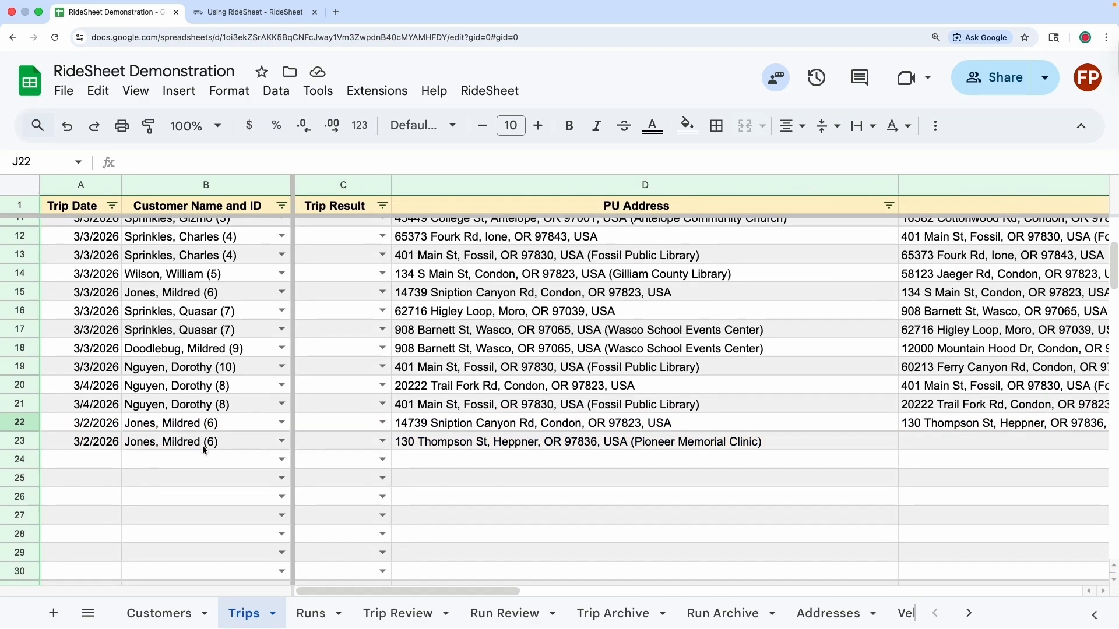
- Enter the short name Murrays as the drop-off address of the added stop in row 23
left_click(931, 426)
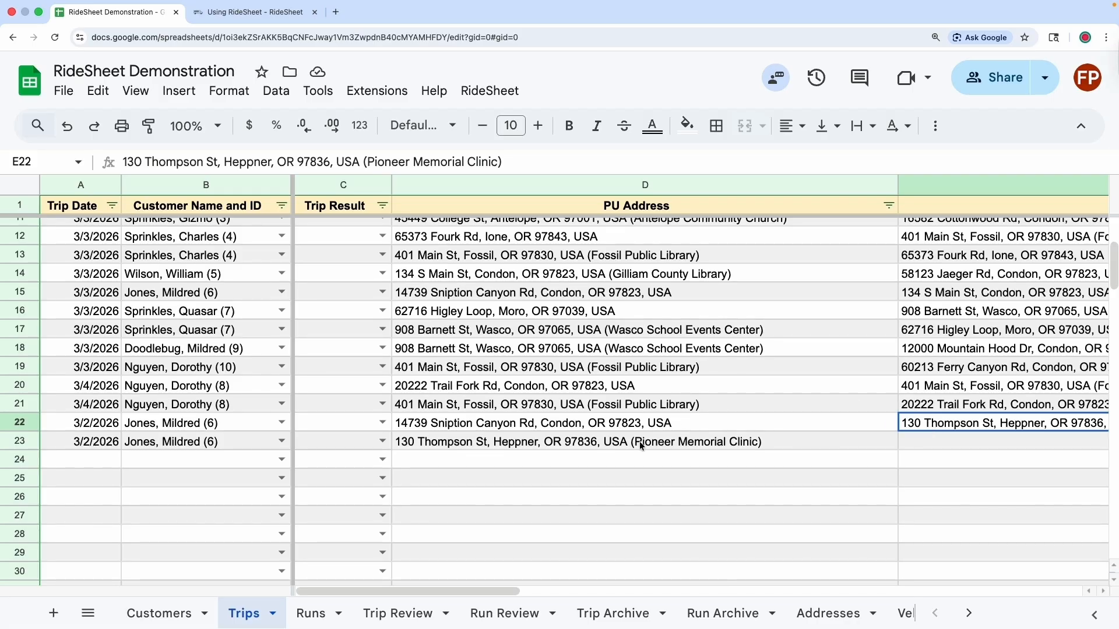
scroll(853, 450, "right", 7)
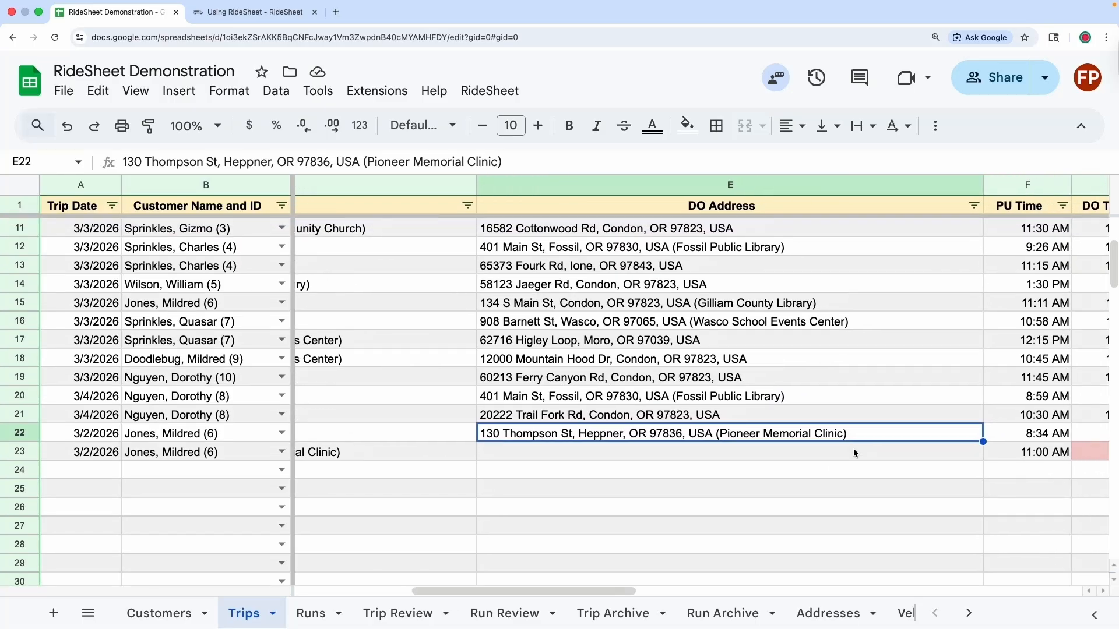
left_click(825, 453)
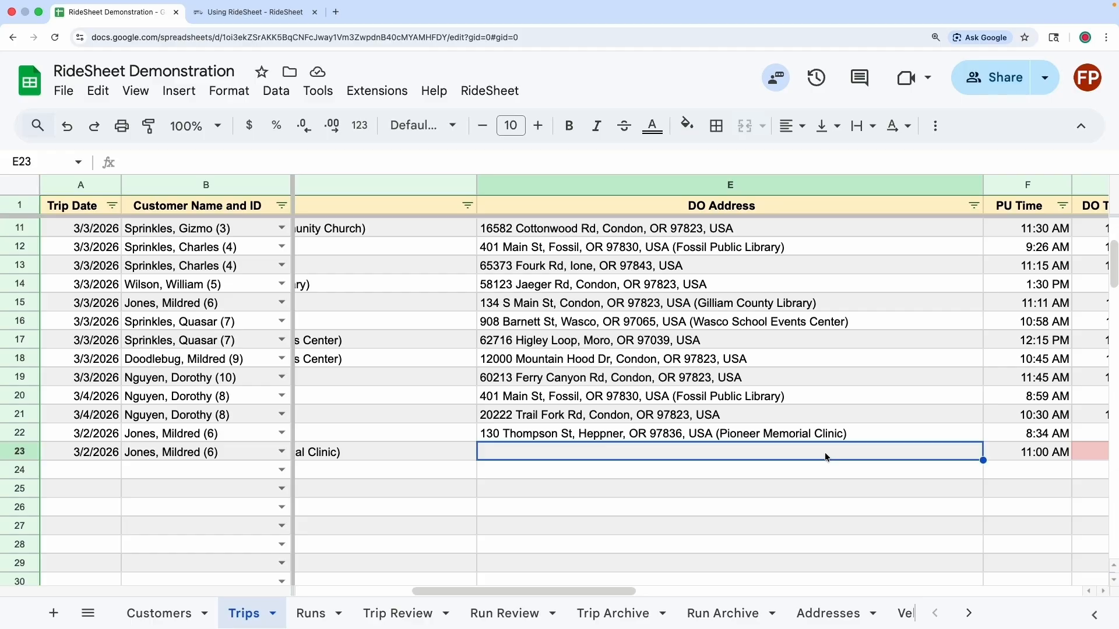
type("Mc Greer St, Antelope, OR 97001, USA (Antelope Community Center)")
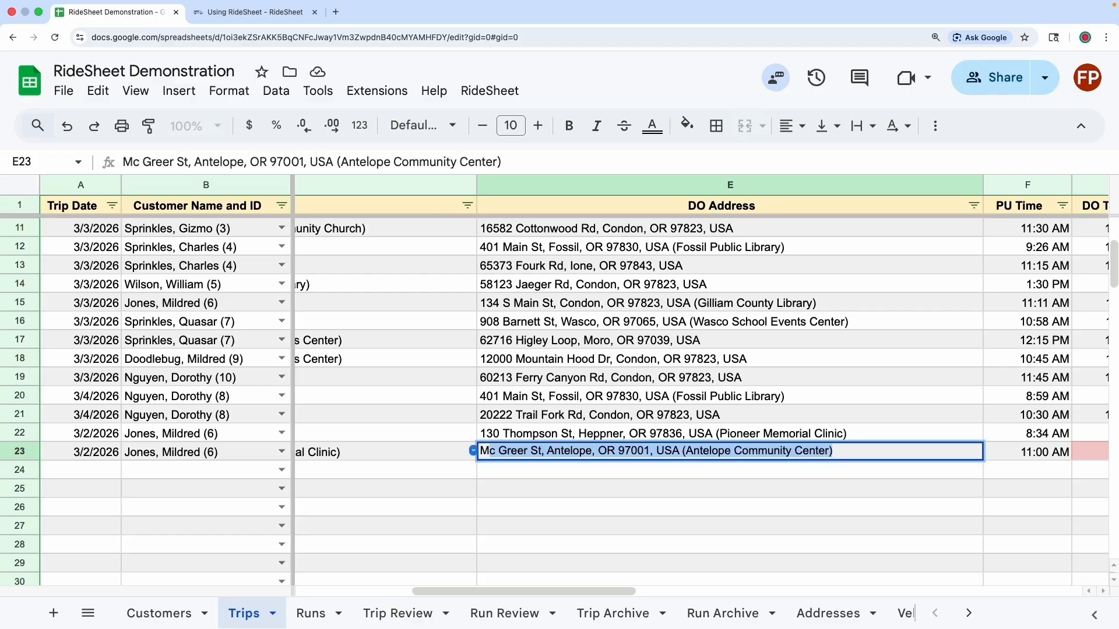
type("Murrays")
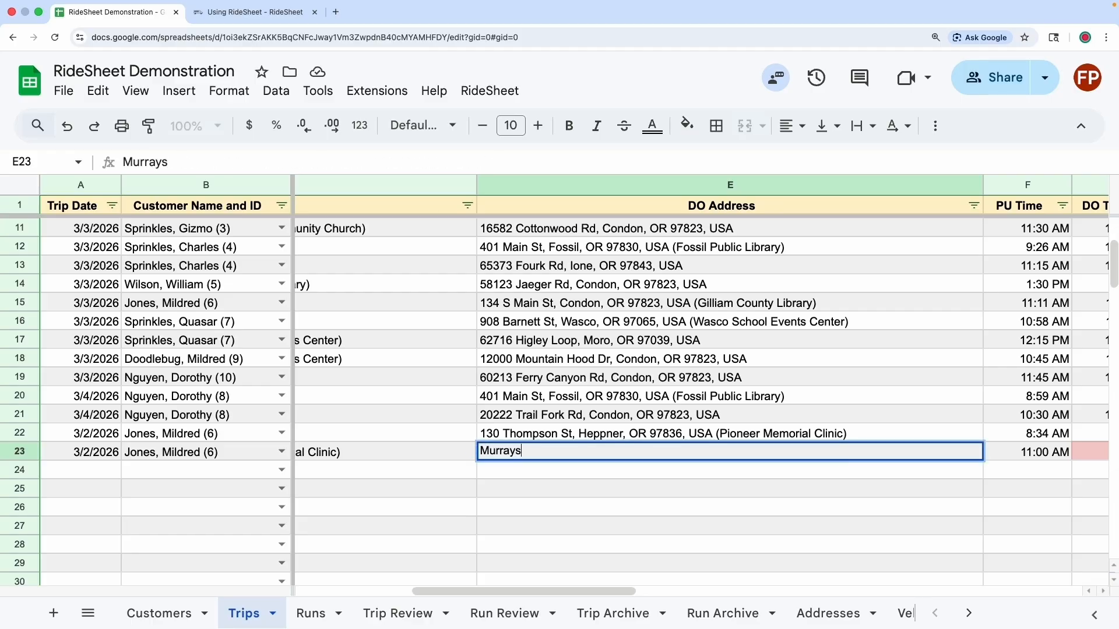
key("Return")
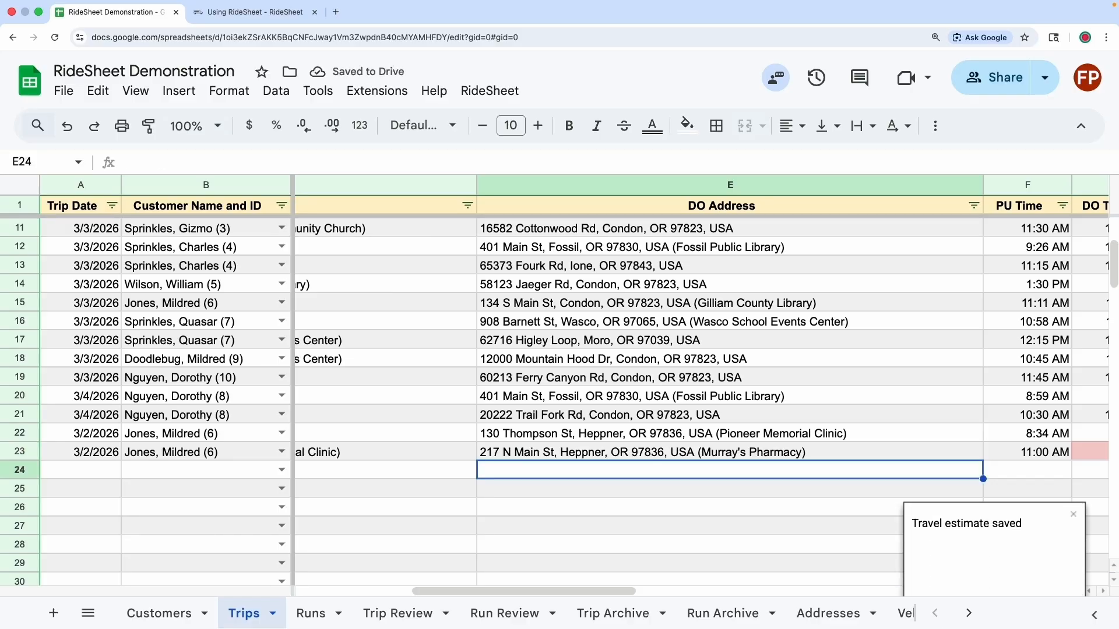
key("Up")
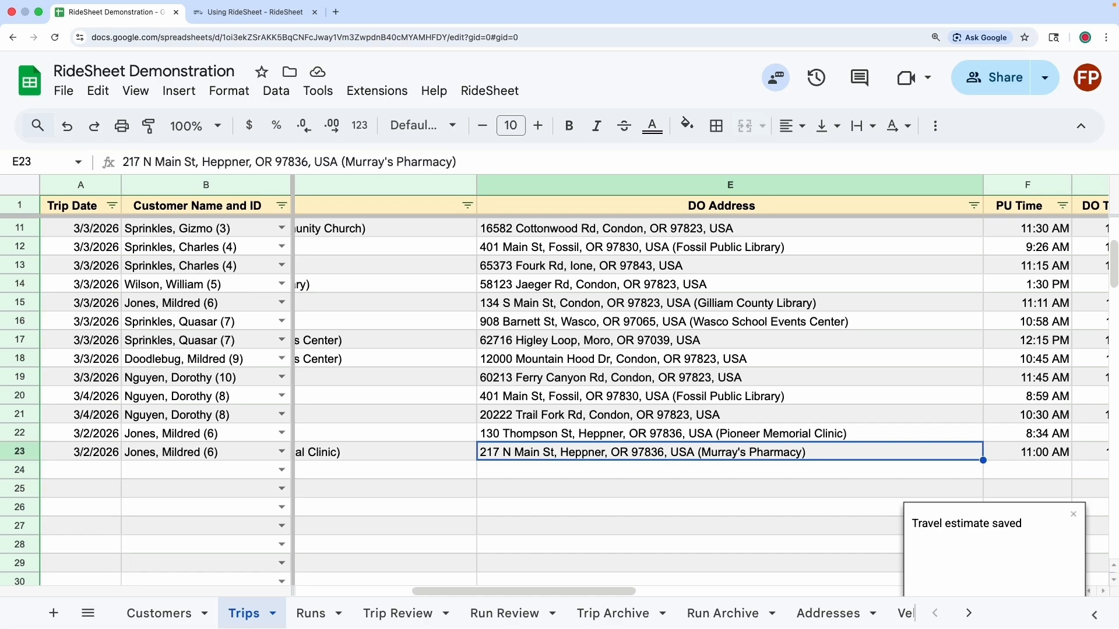
- Choose the Add return trip action for the trip in row 23 and run it to create the return leg
scroll(815, 452, "right", 3)
scroll(816, 452, "right", 3)
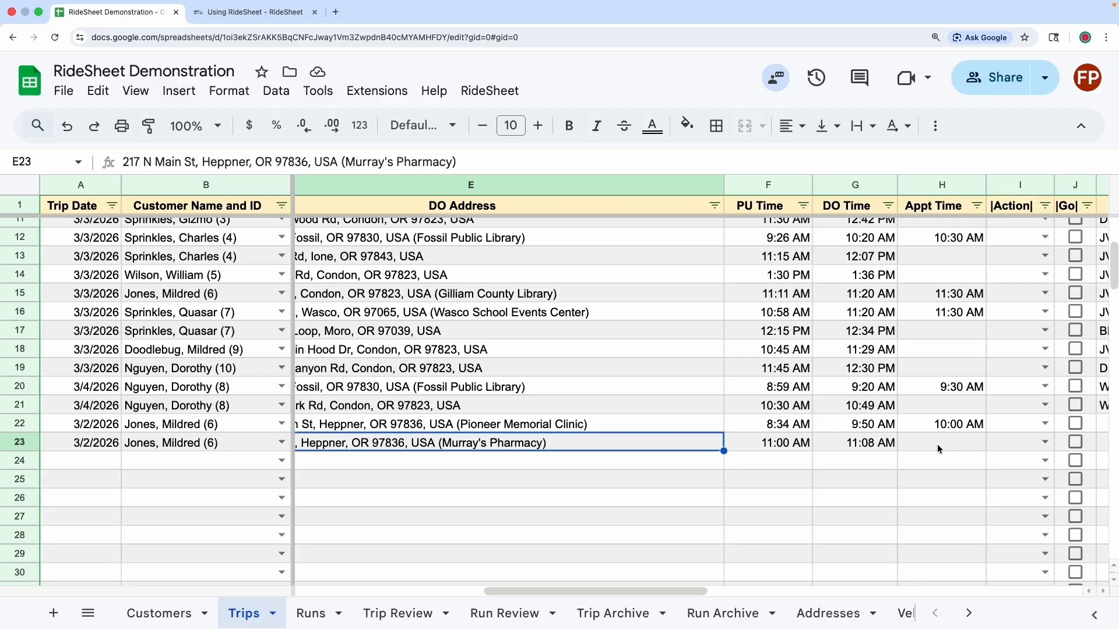
scroll(1016, 445, "right", 5)
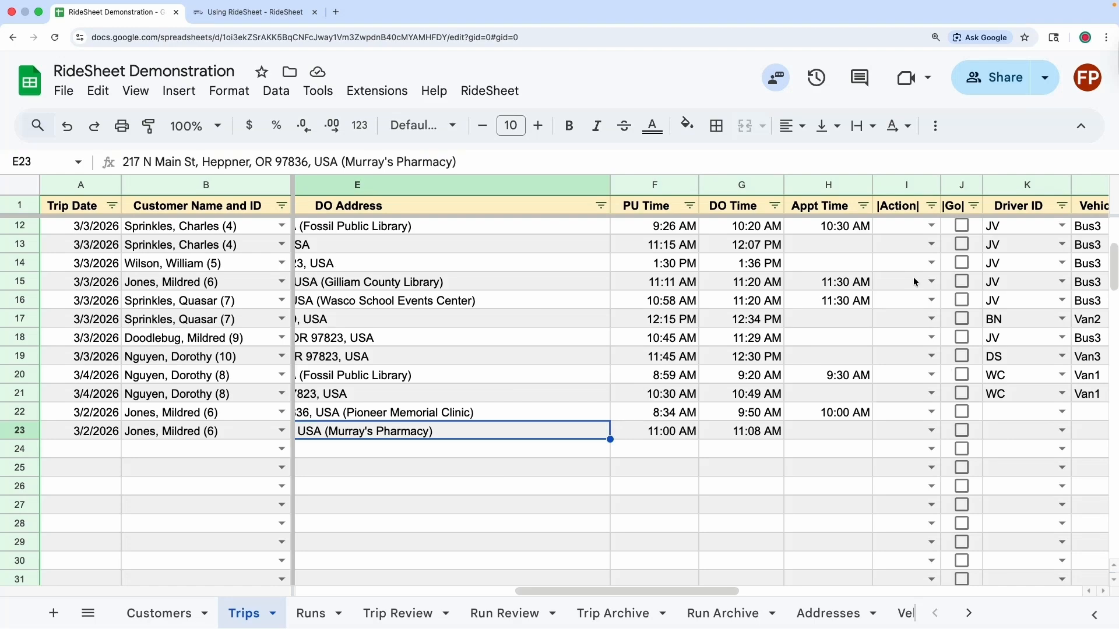
left_click(933, 432)
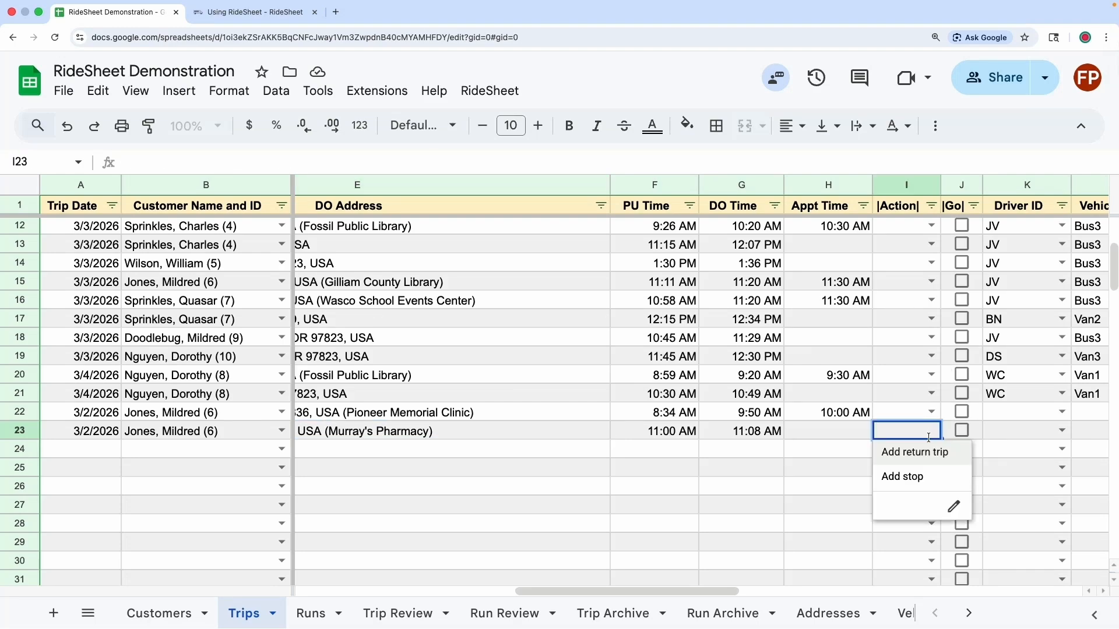
left_click(922, 459)
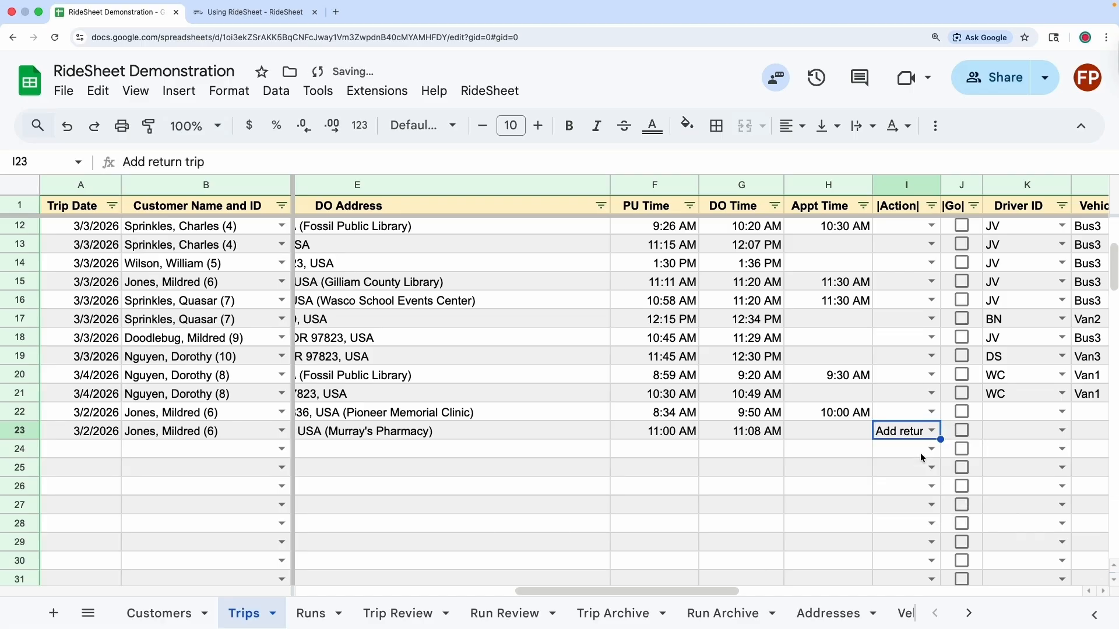
left_click(961, 432)
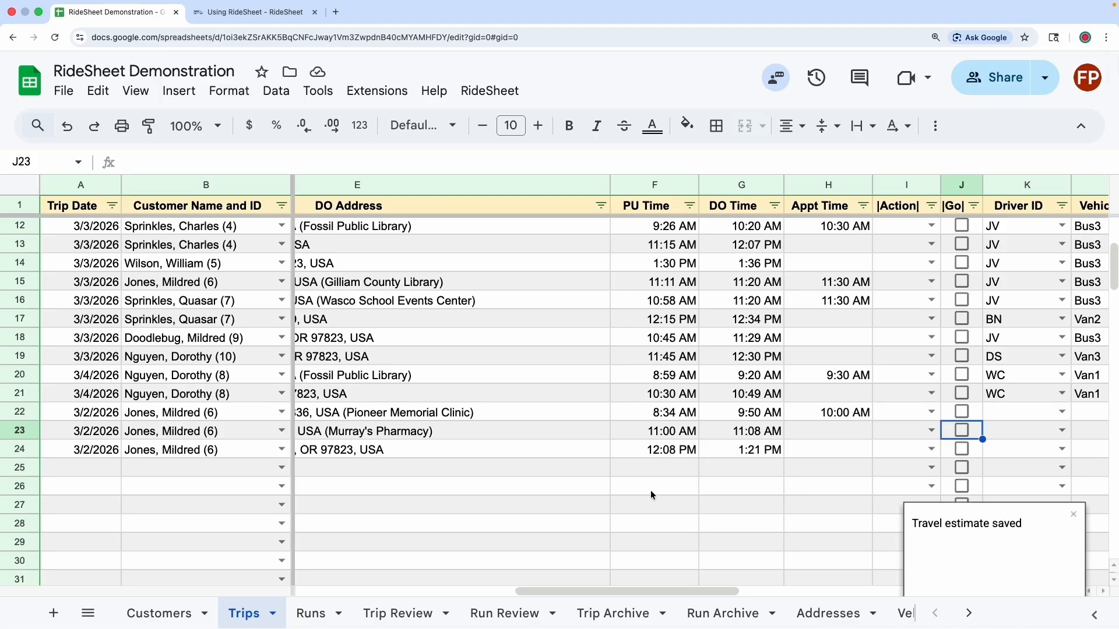
- Review the pickup and drop-off addresses and times of the return trip in row 24 against the two preceding legs
scroll(631, 493, "left", 5)
scroll(632, 496, "left", 4)
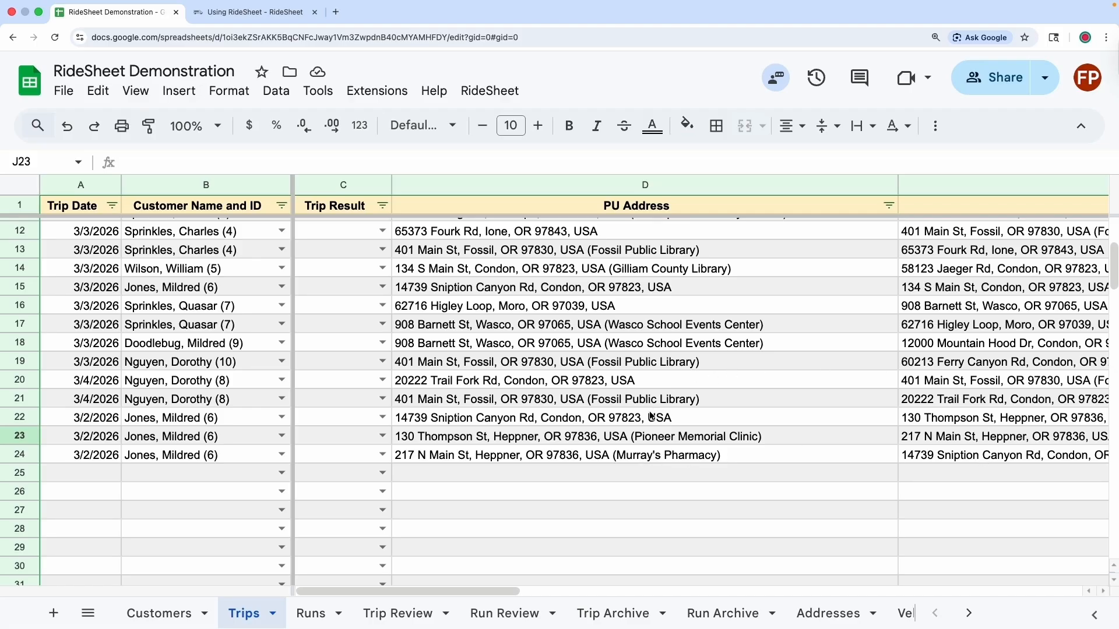
scroll(882, 445, "right", 10)
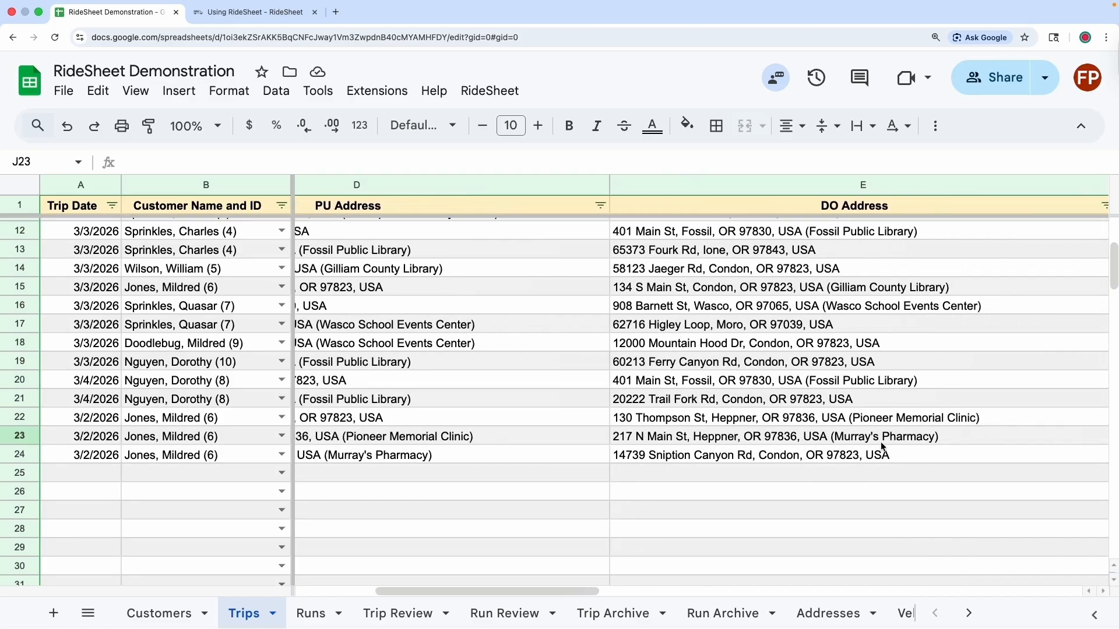
left_click(785, 458)
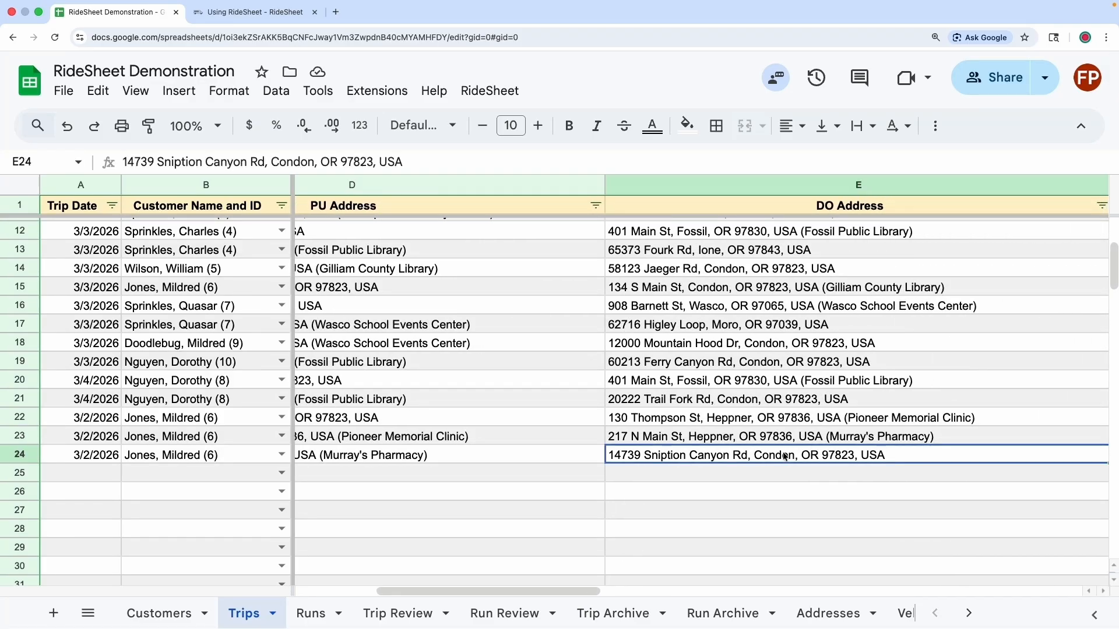
scroll(785, 457, "right", 8)
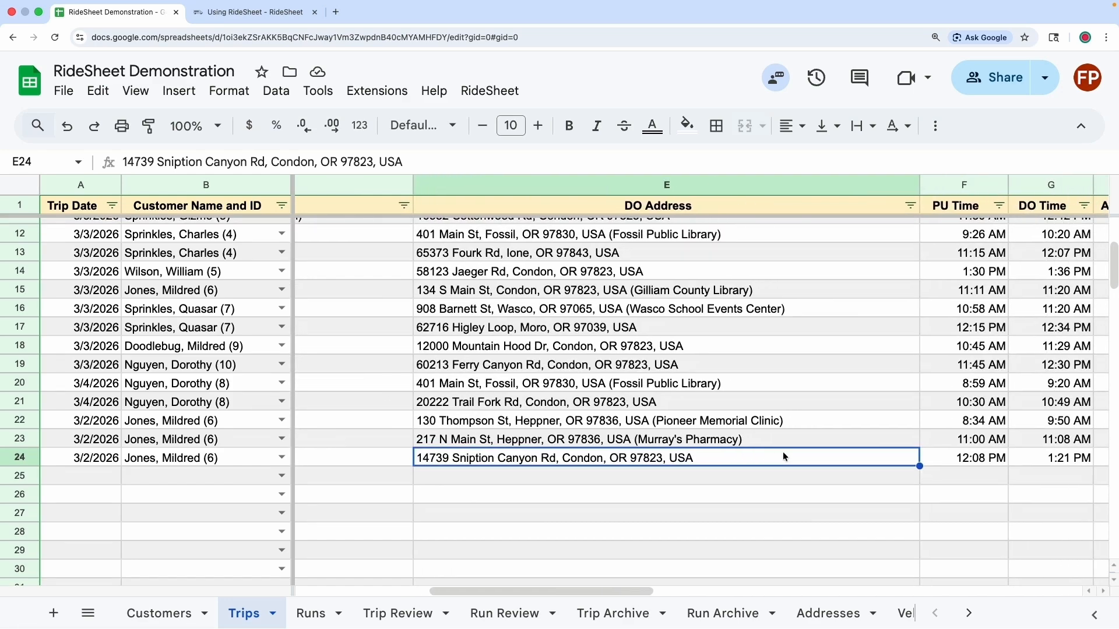
scroll(785, 457, "right", 1)
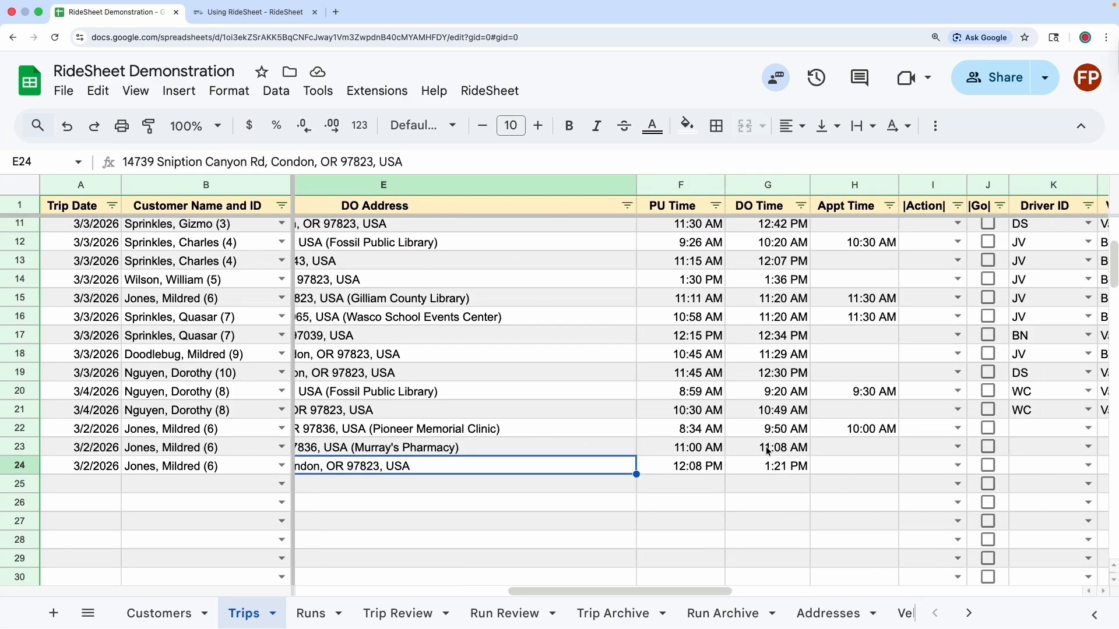
- Clear the pickup and drop-off times of the return trip in row 24 and set its pickup time to 11:30 am
left_click(692, 471)
left_click_drag(692, 470, 749, 470)
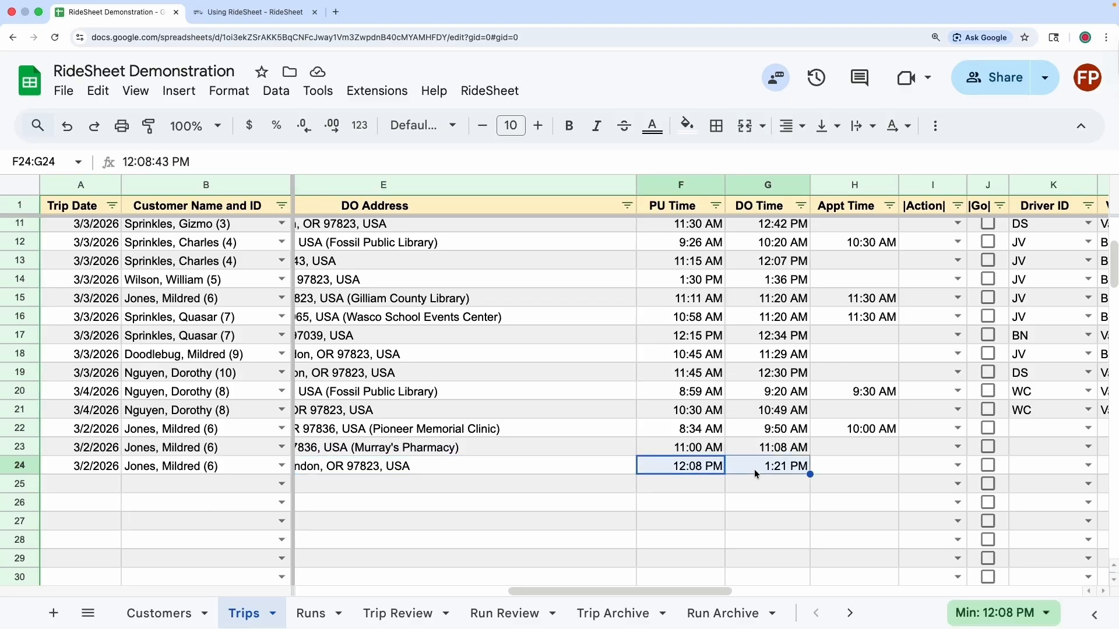
key("Delete")
key("Down")
key("Up")
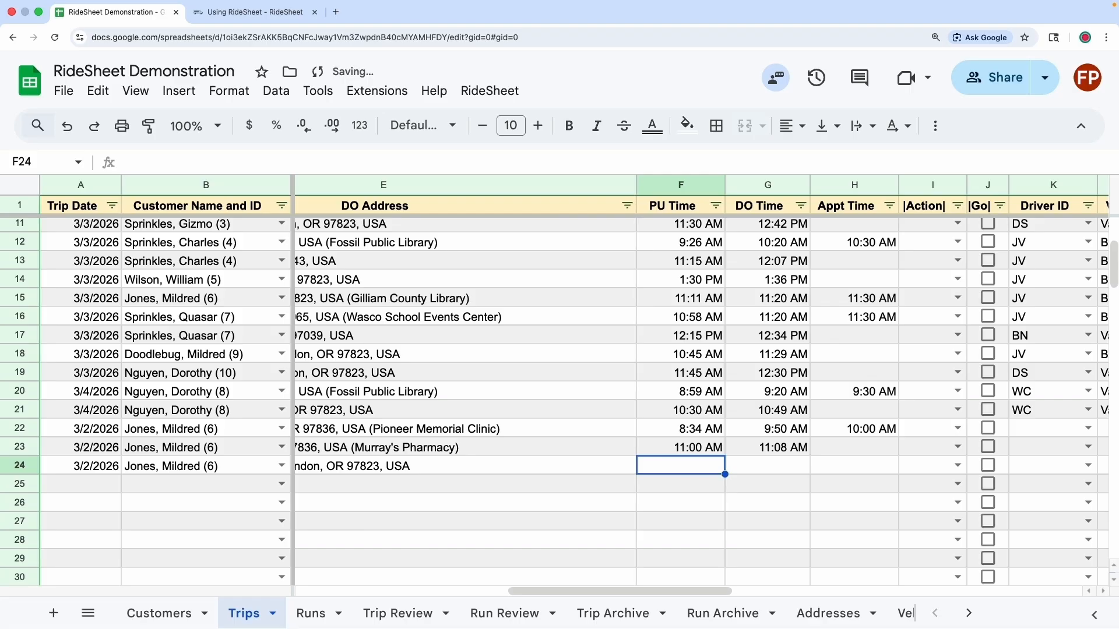
type("11")
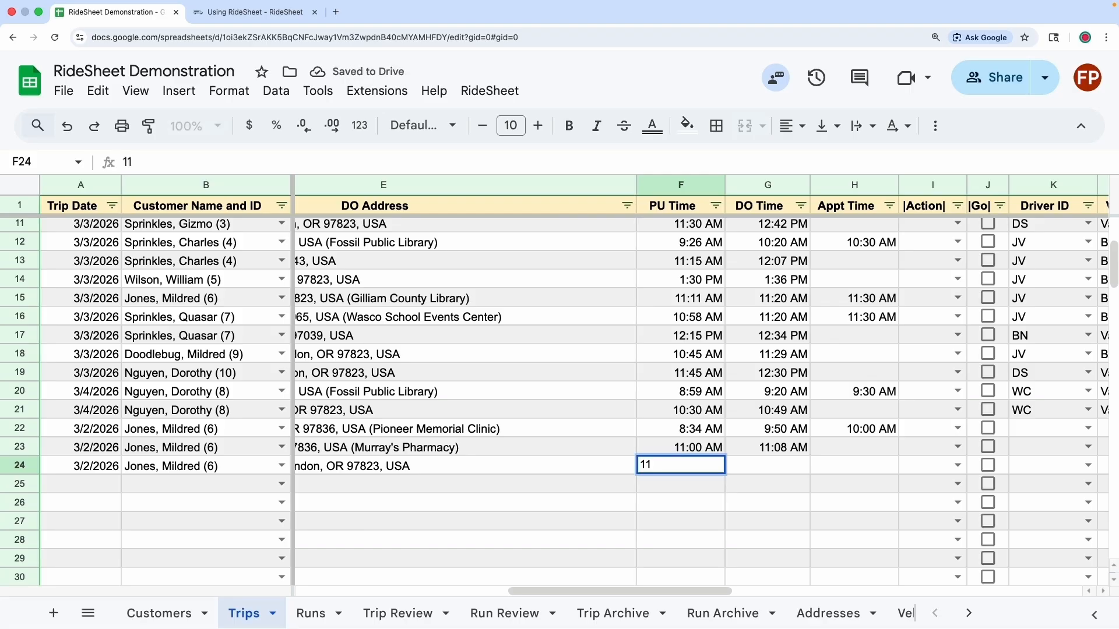
type(":30")
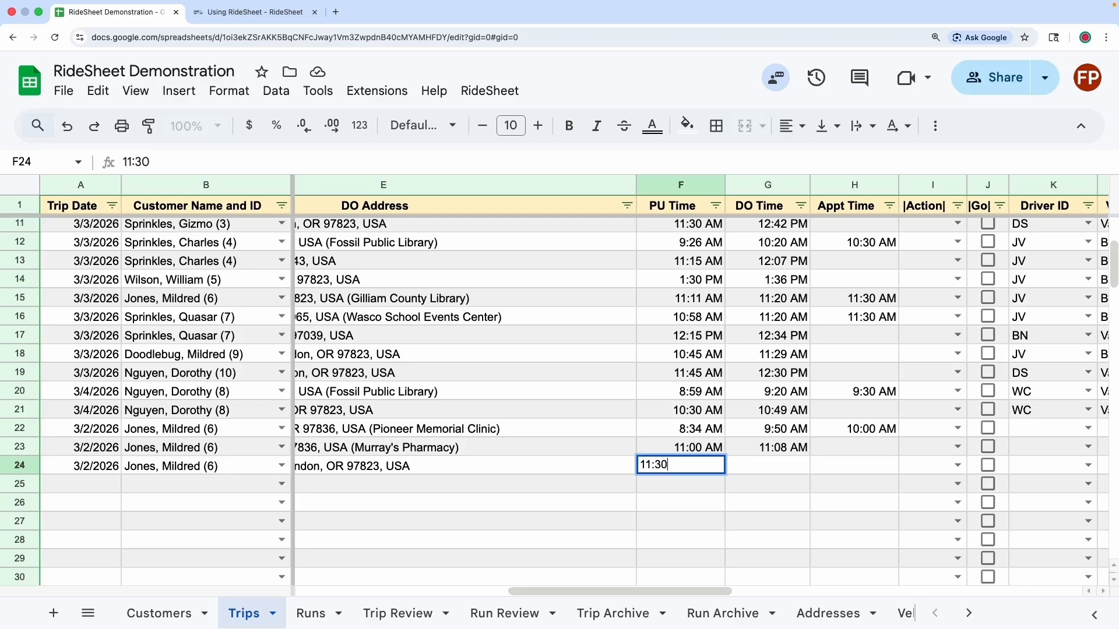
type(" am")
key("Tab")
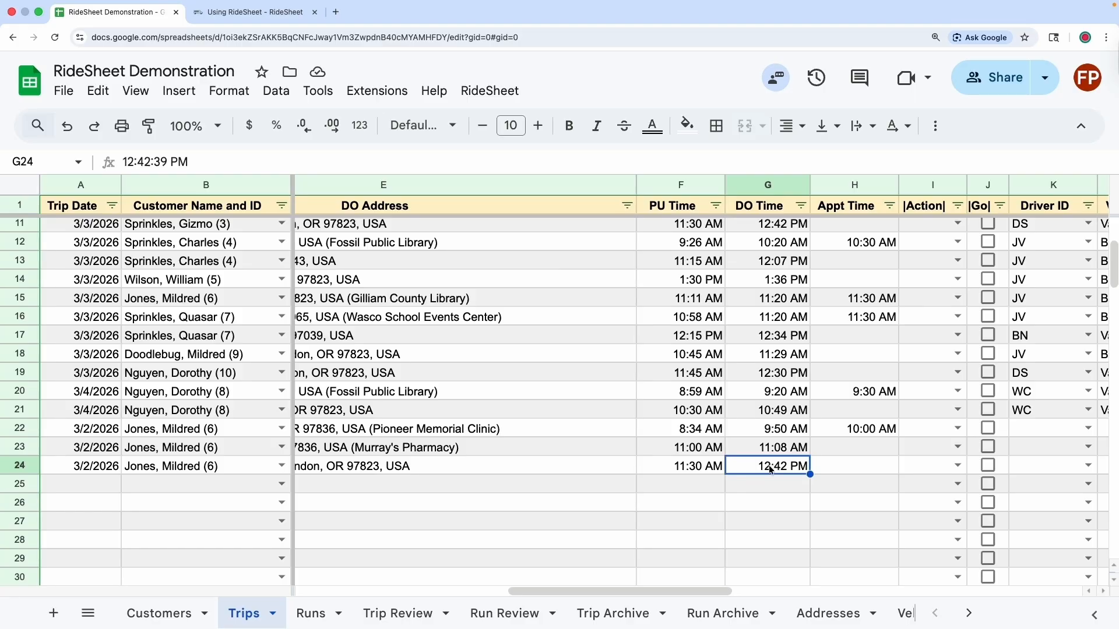
- Examine the trips' driver, vehicle and Run OK columns, and check the scheduled runs in the Runs sheet
scroll(582, 473, "left", 5)
scroll(582, 473, "right", 4)
scroll(582, 473, "right", 5)
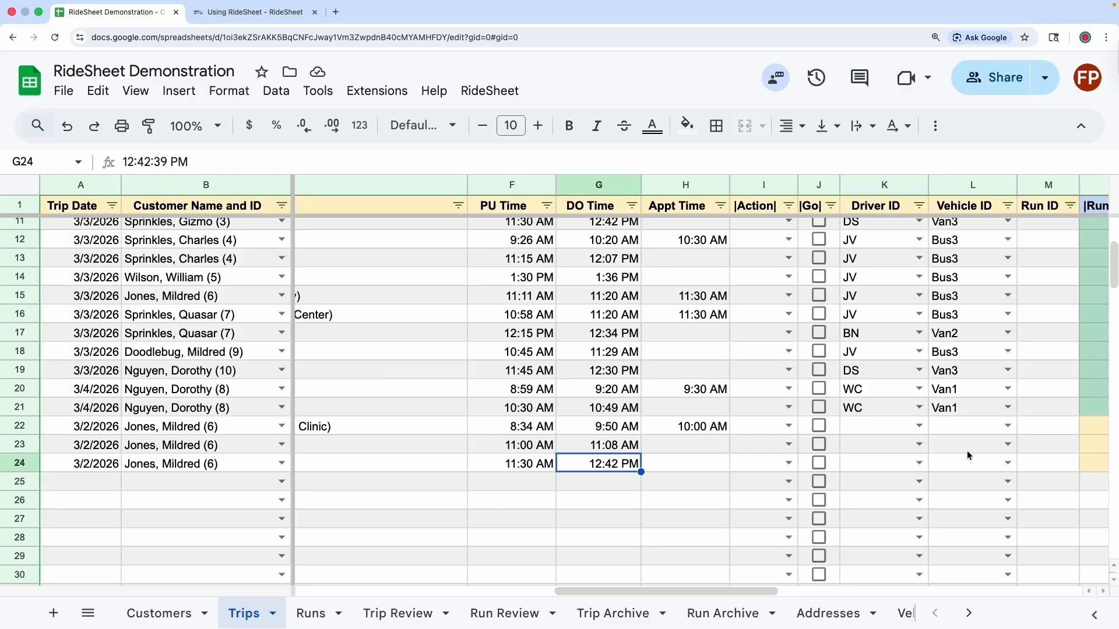
scroll(967, 450, "right", 5)
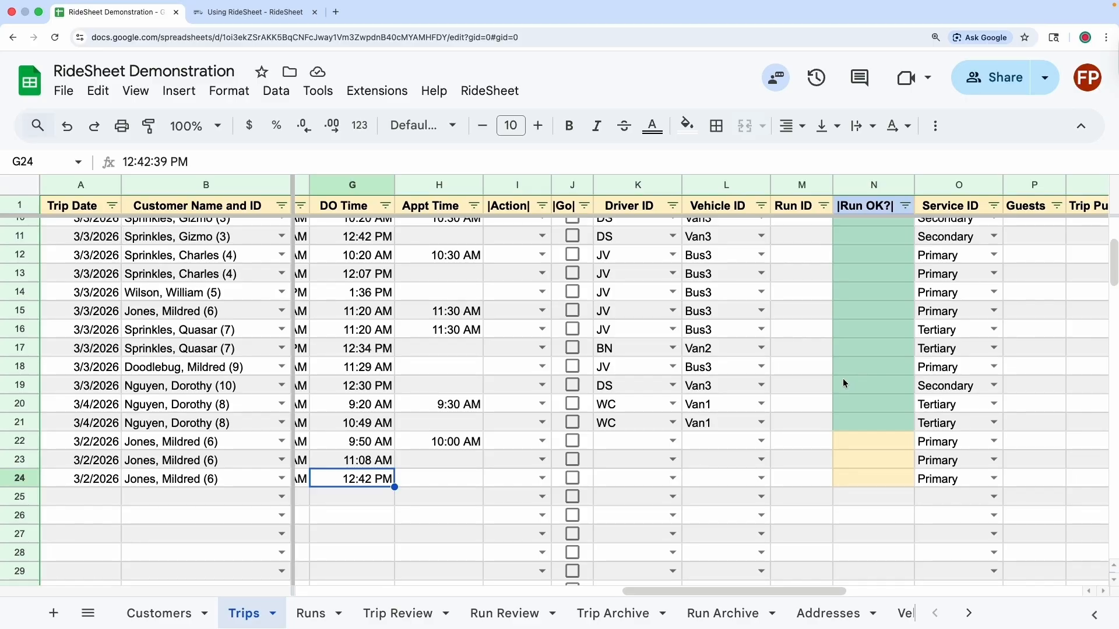
left_click(310, 613)
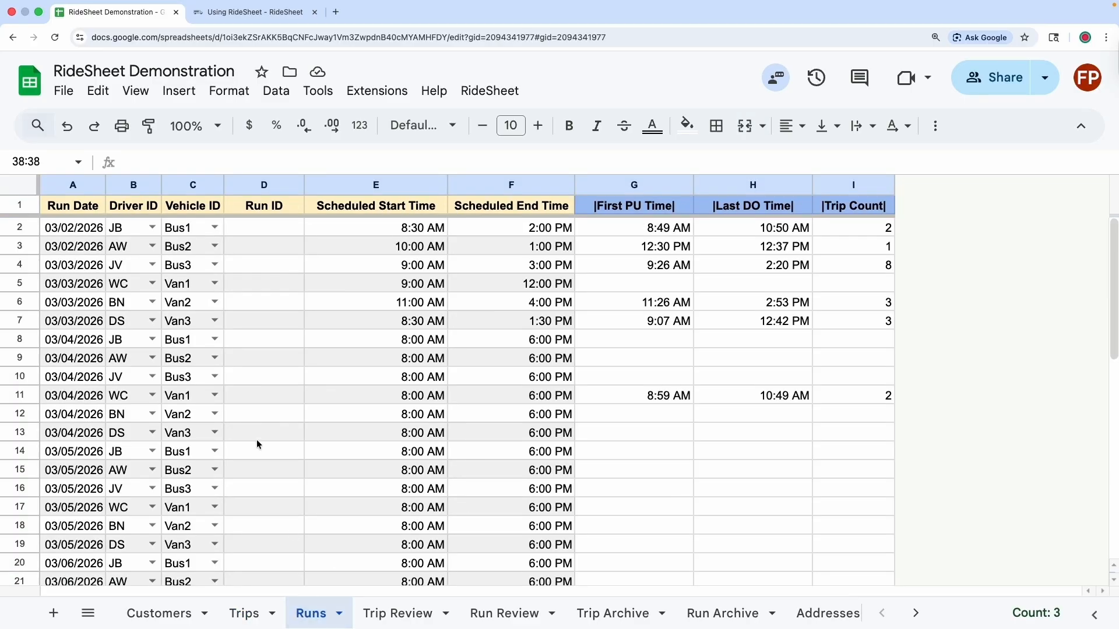
scroll(263, 488, "down", 3)
scroll(263, 488, "up", 3)
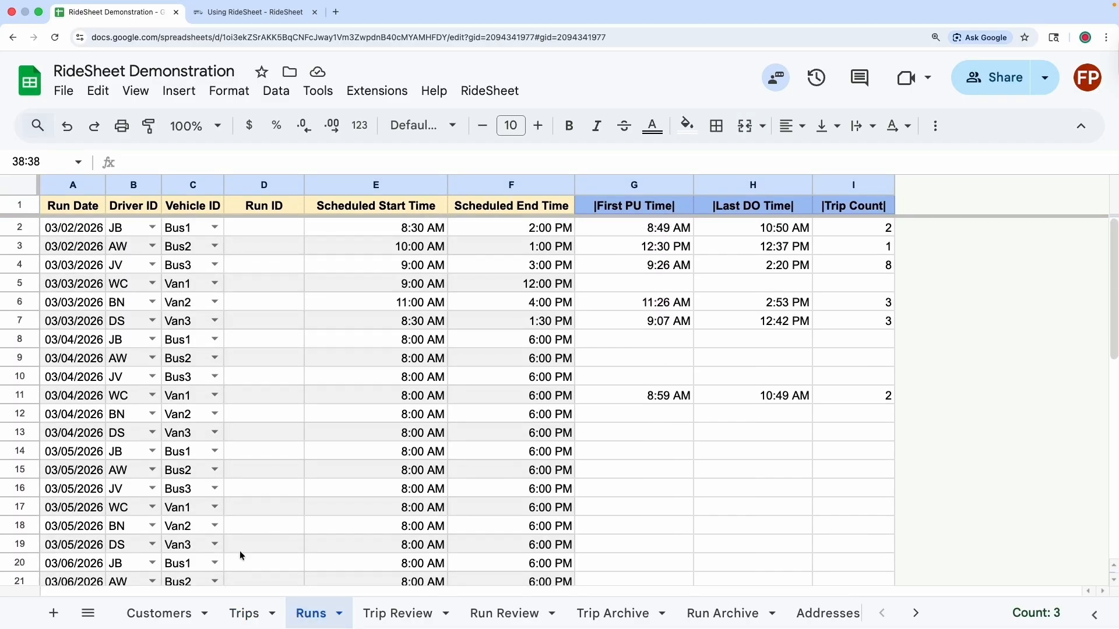
left_click(256, 615)
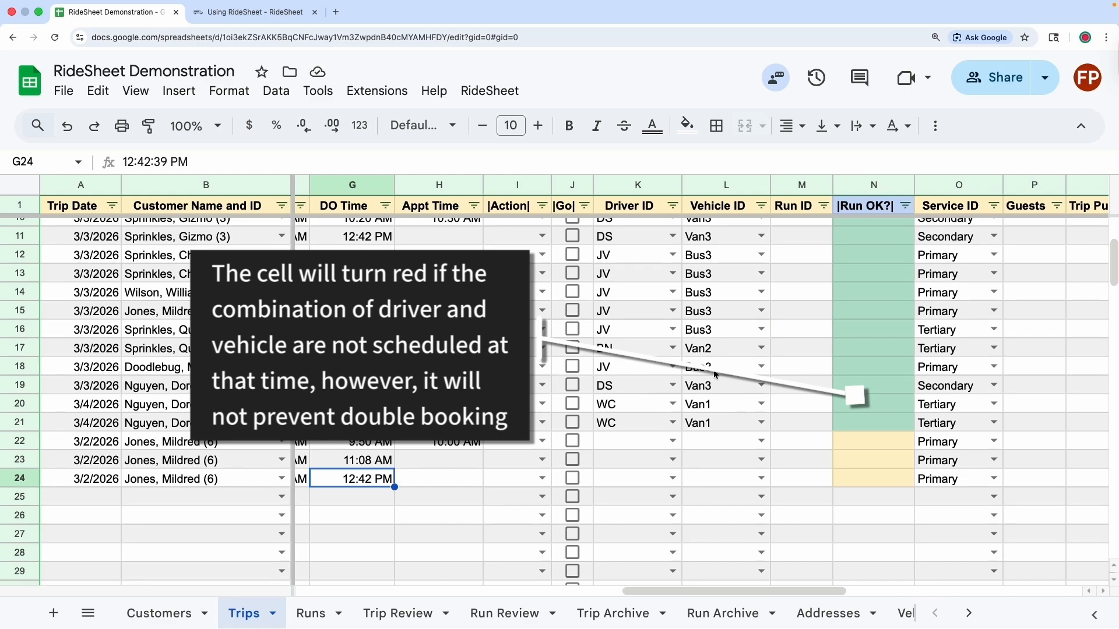
- Assign driver ID JB to the 3/2/2026 trip in row 22
scroll(716, 375, "left", 3)
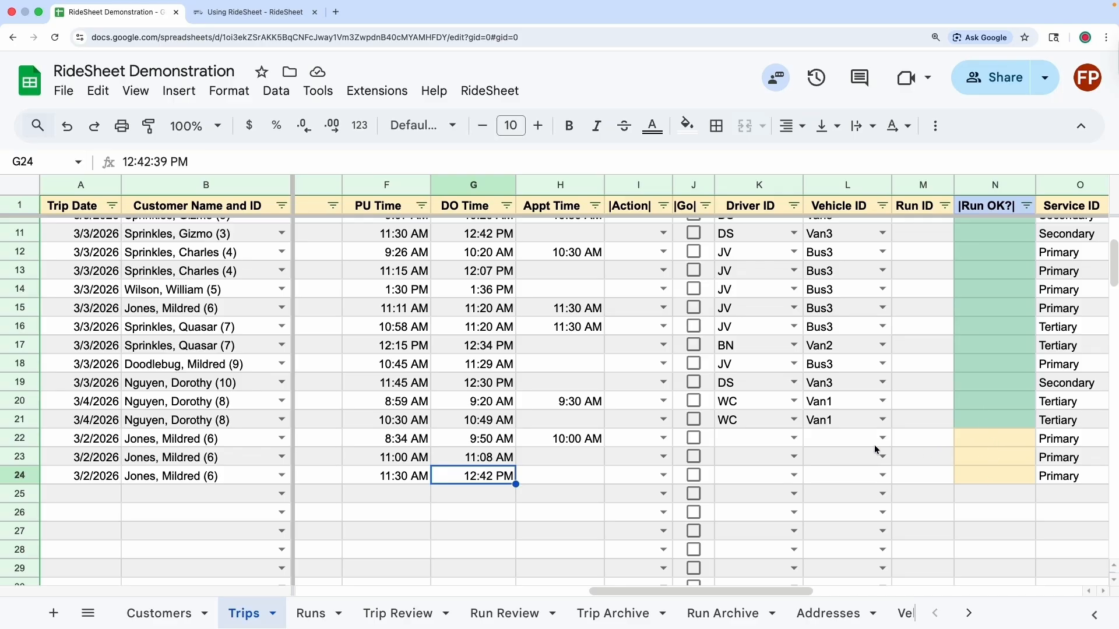
left_click(794, 439)
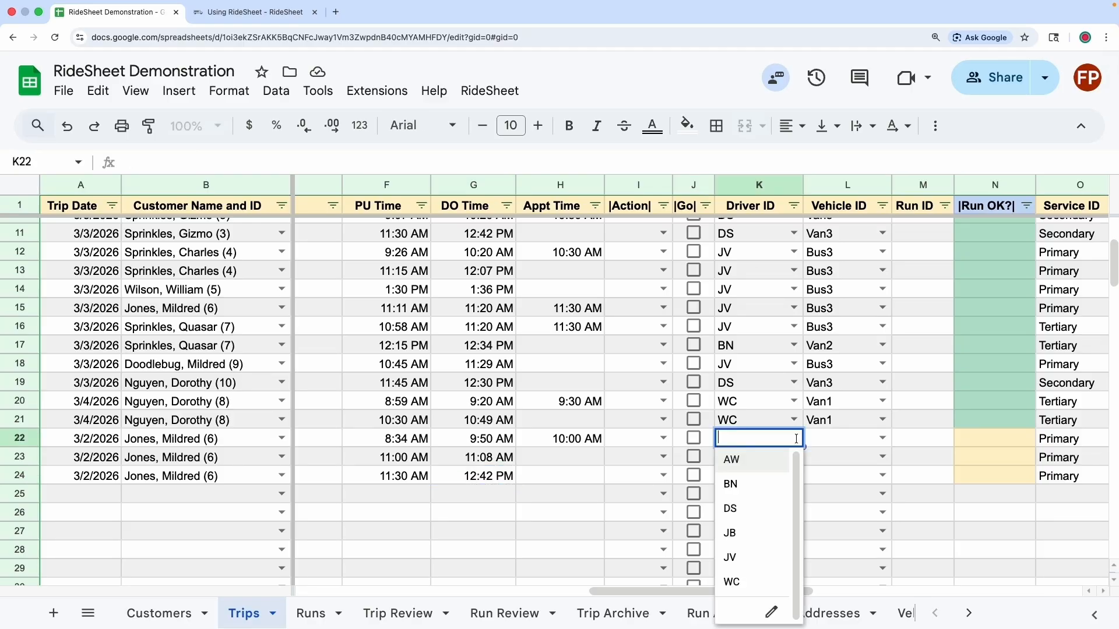
left_click(748, 536)
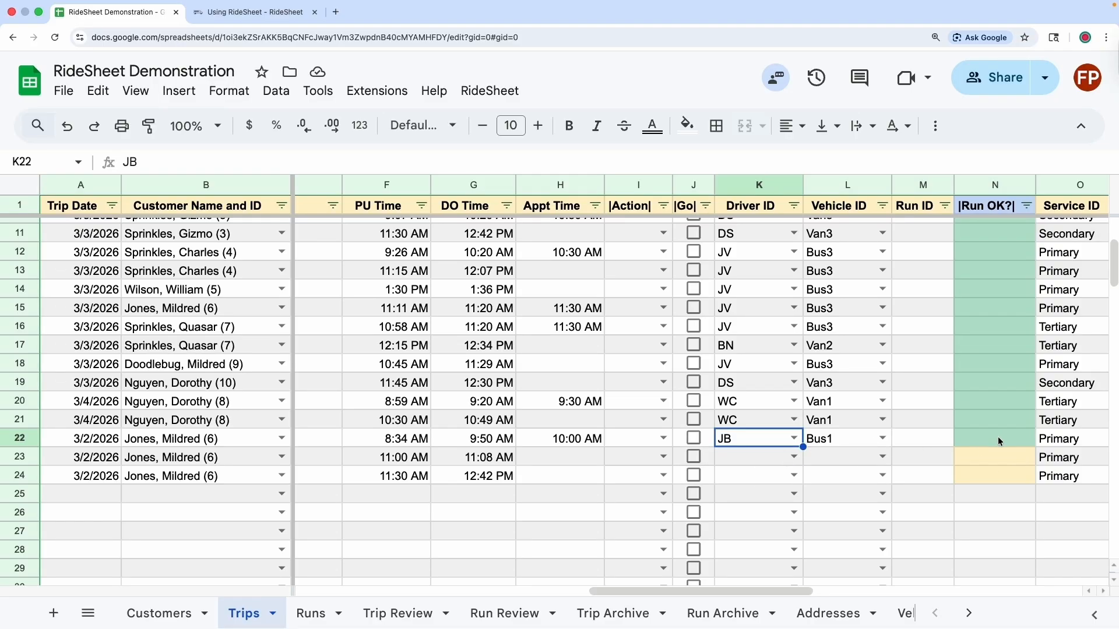
- Copy driver ID JB from row 22 to the stop and return trips in rows 23 and 24
left_click(761, 457)
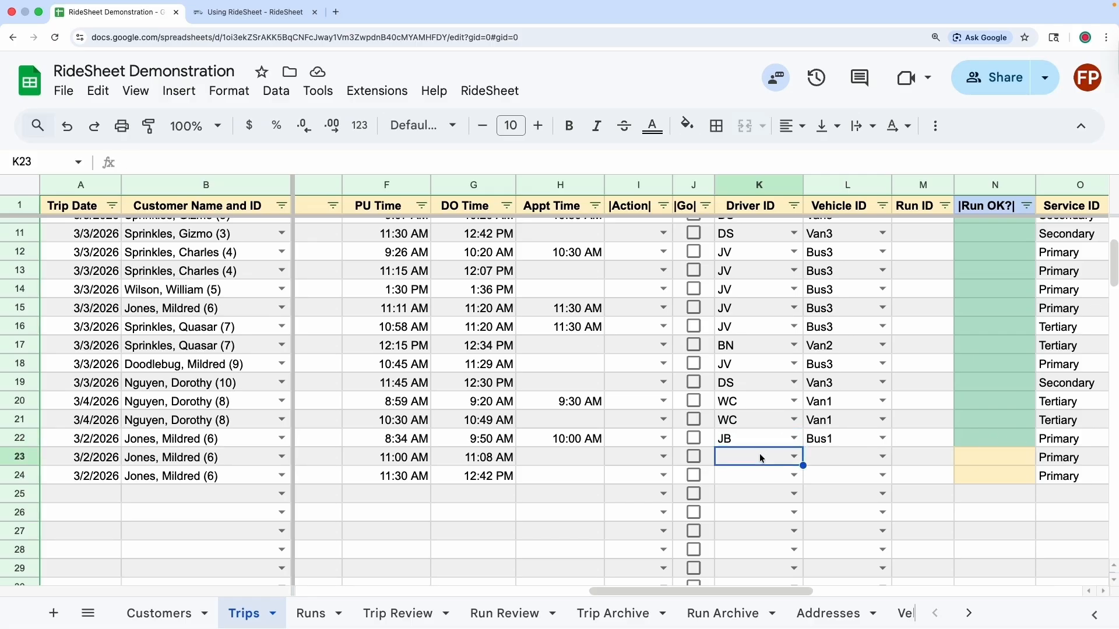
key("Up")
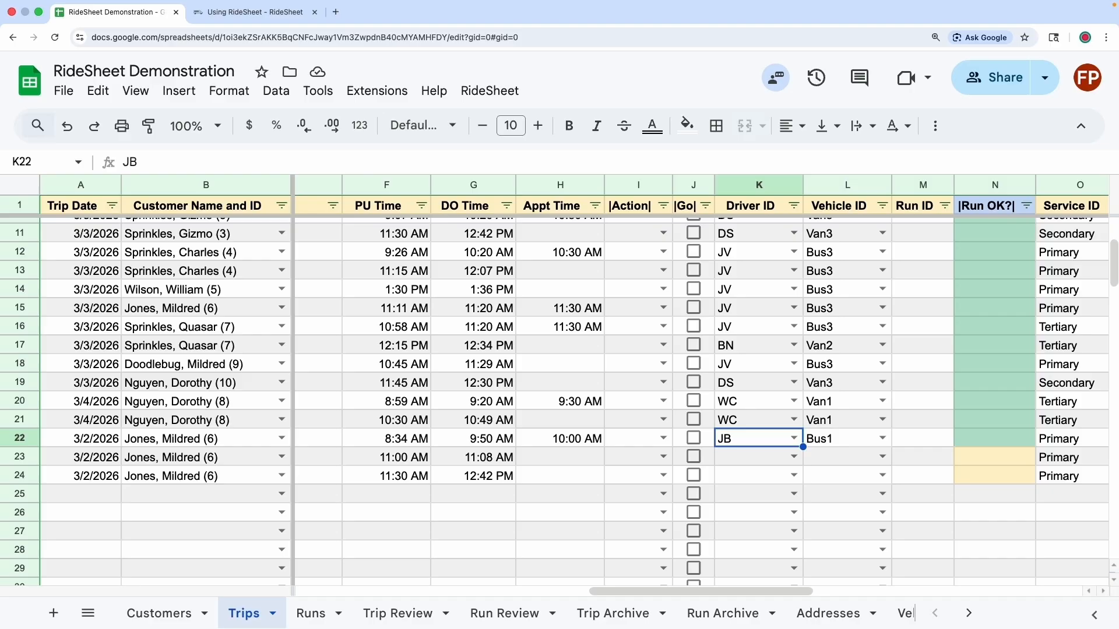
key("ctrl+c")
key("Down")
key("ctrl+v")
key("Down")
key("ctrl+v")
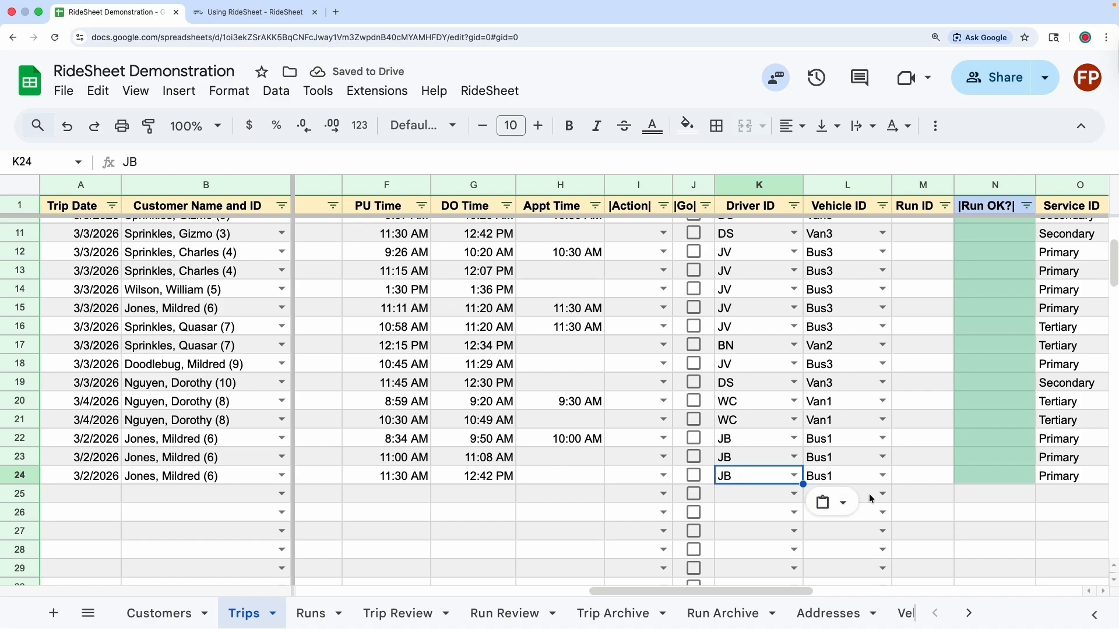
left_click(924, 522)
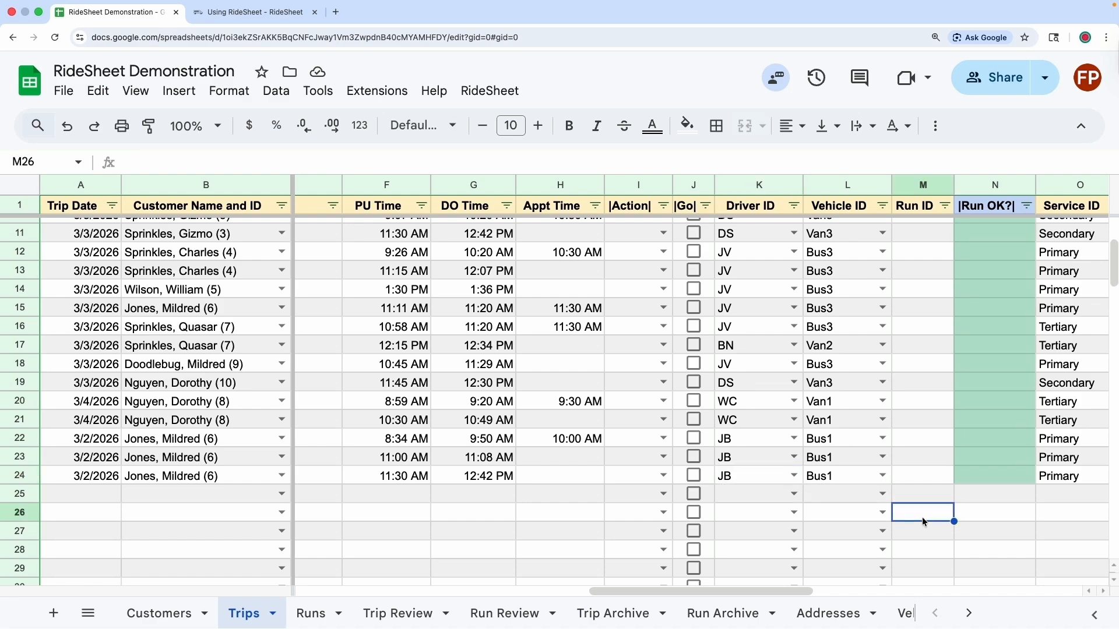